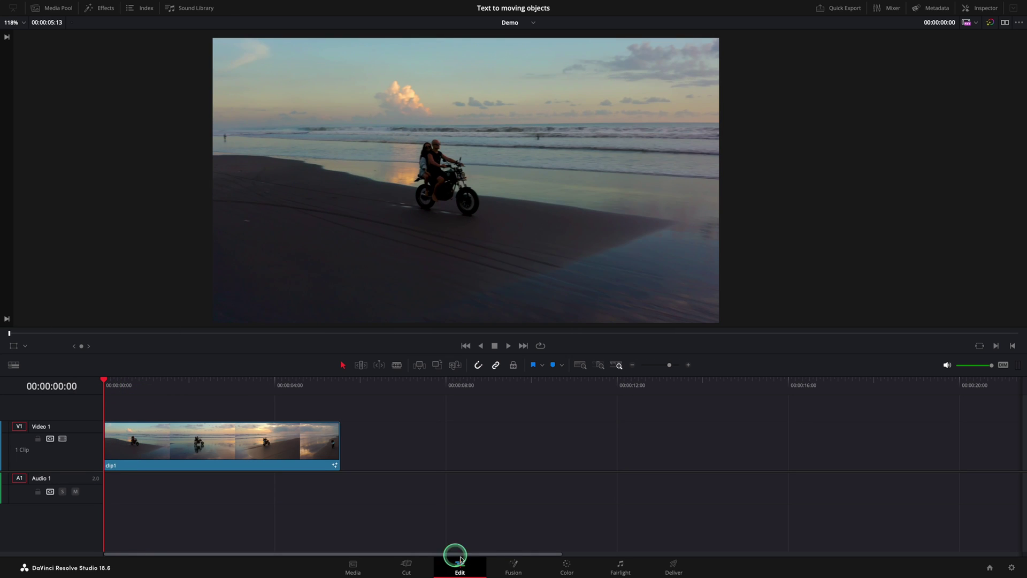
In Fusion, find Tracker via an Effects search for 'track' and drop it onto the MediaIn1–MediaOut1 link
{"action": "left_click", "coordinate": [499, 567]}
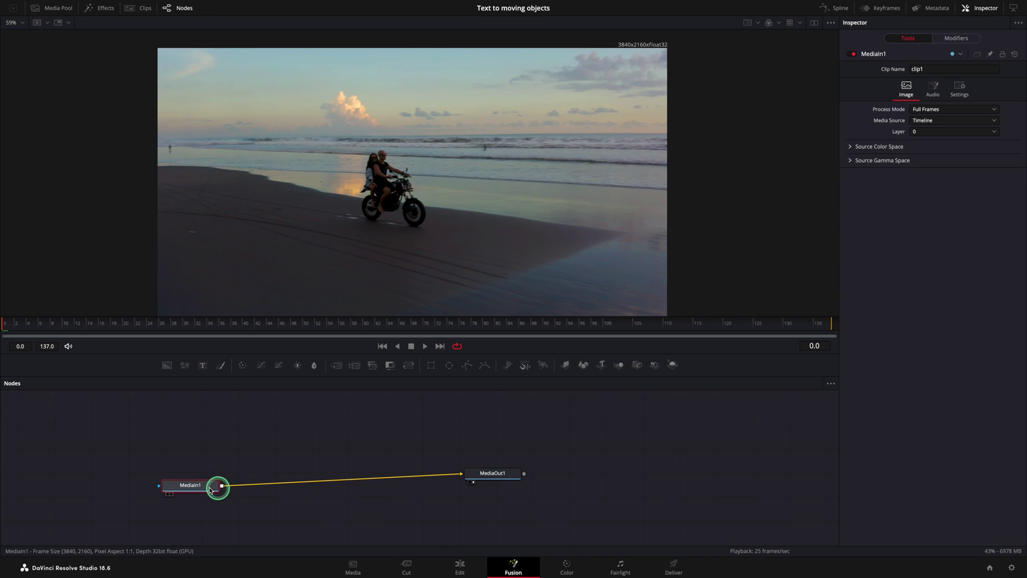
{"action": "left_click", "coordinate": [100, 8]}
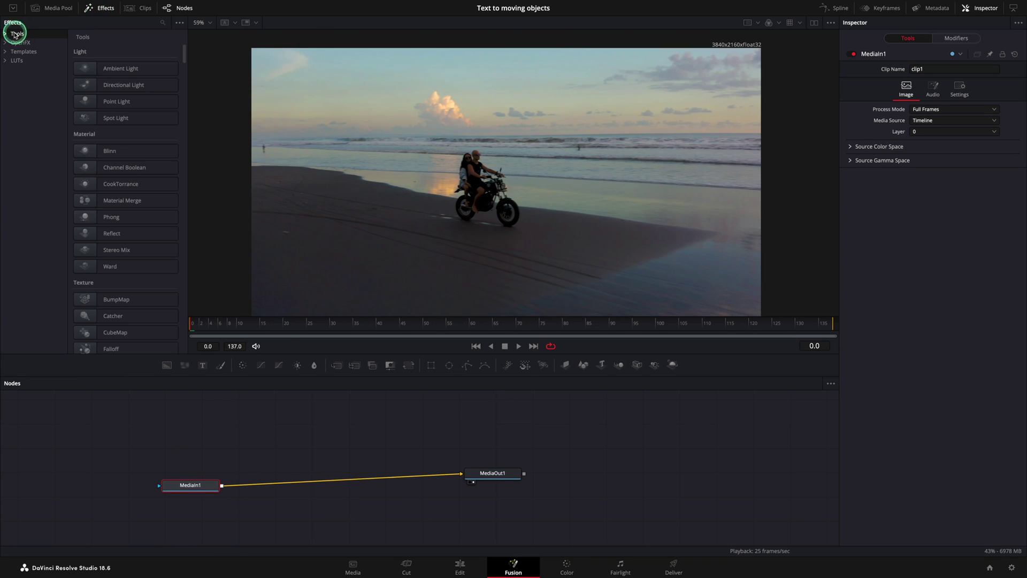
{"action": "left_click", "coordinate": [163, 23]}
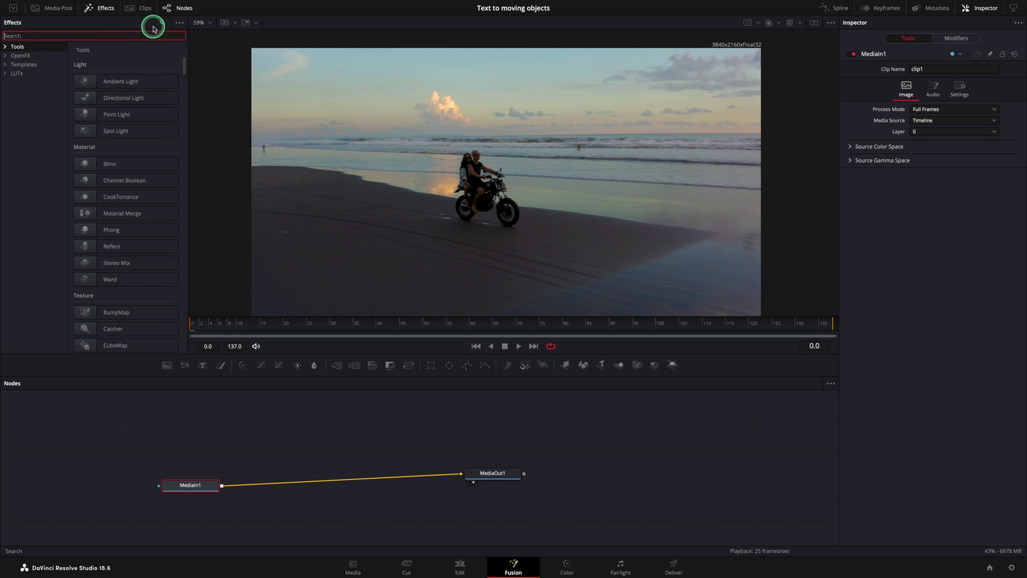
{"action": "type", "text": "track"}
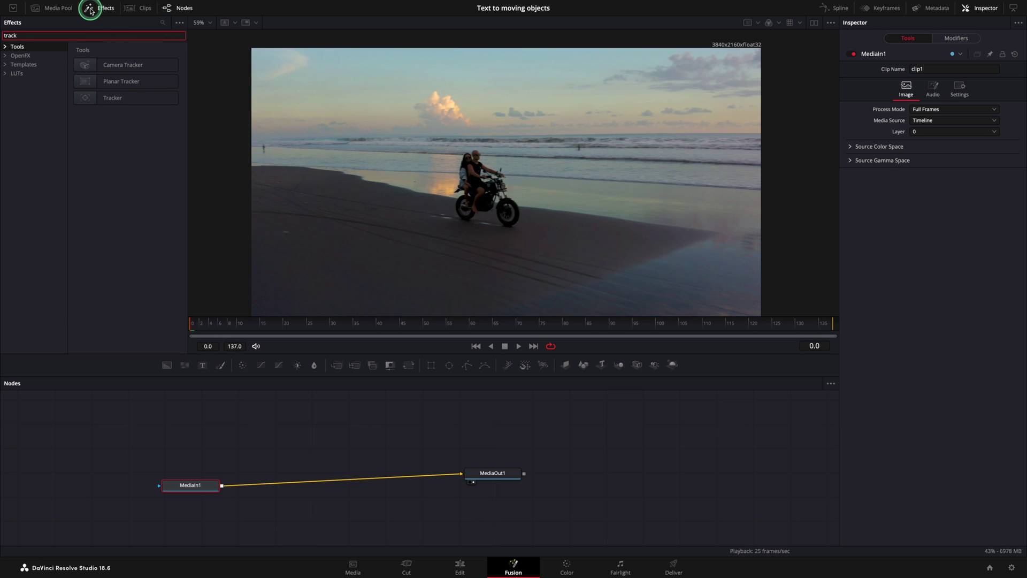
{"action": "left_click", "coordinate": [123, 65]}
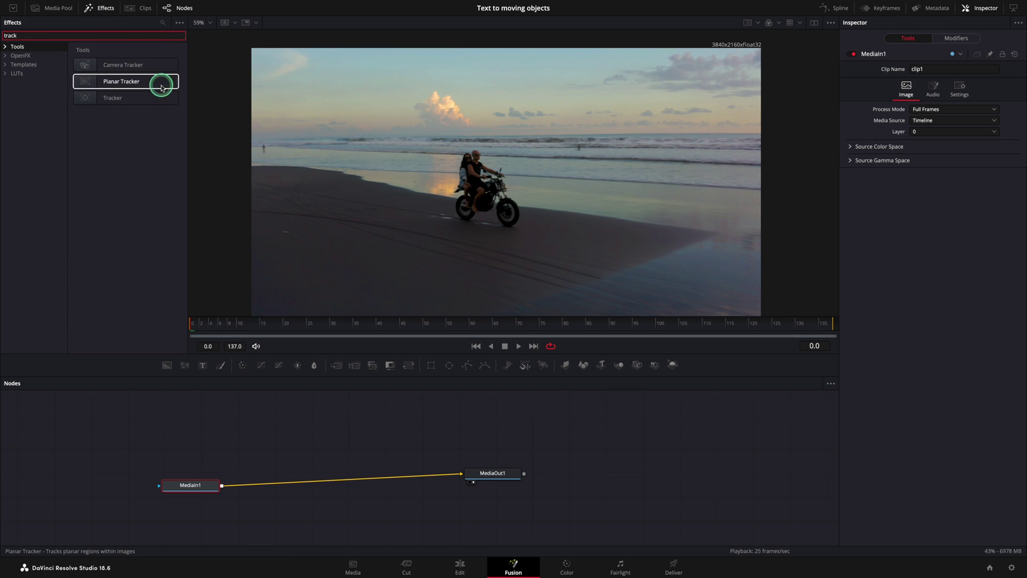
{"action": "left_click", "coordinate": [122, 102]}
{"action": "left_click_drag", "start_coordinate": [143, 98], "coordinate": [152, 108]}
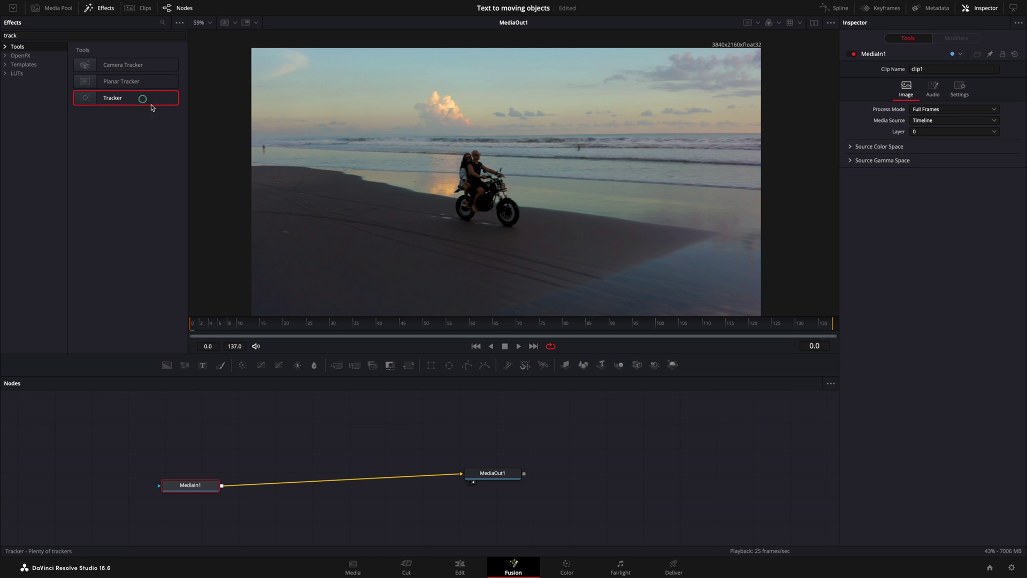
{"action": "left_click_drag", "start_coordinate": [291, 383], "coordinate": [338, 482]}
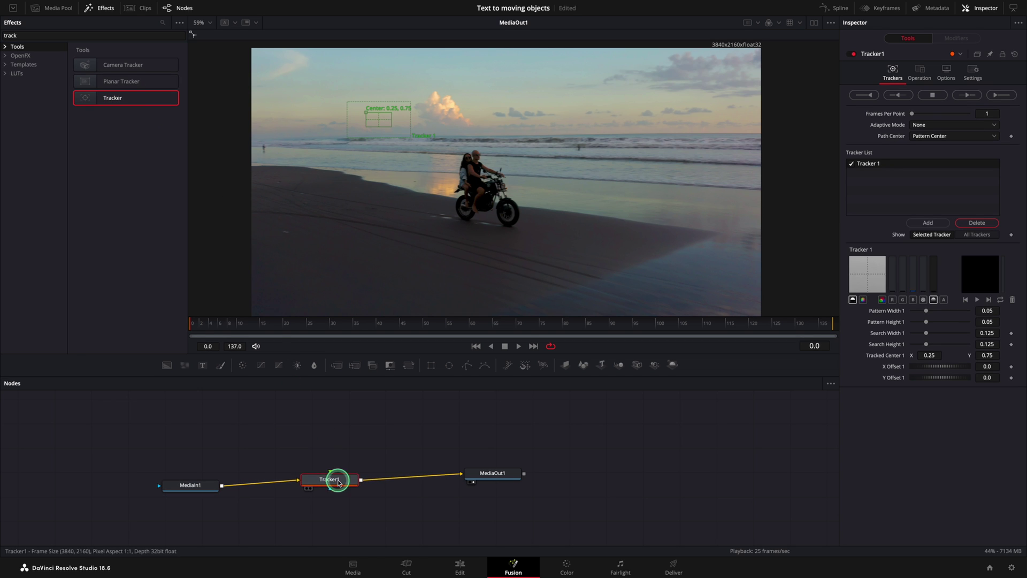
Move the Tracker 1 box onto the riders' faces and enlarge its pattern and search areas
{"action": "left_click", "coordinate": [357, 119]}
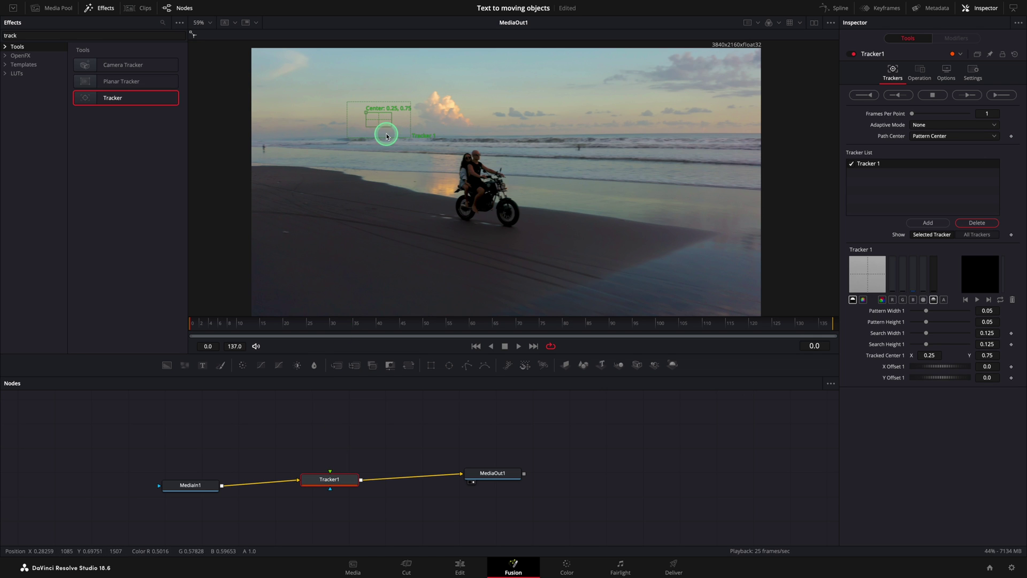
{"action": "scroll", "coordinate": [373, 126], "scroll_direction": "up", "scroll_amount": 5}
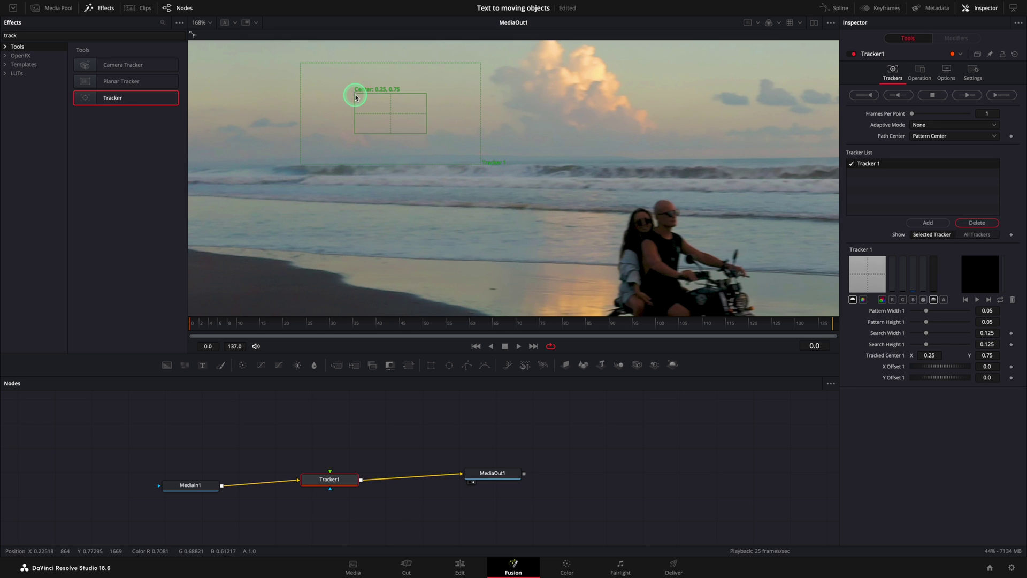
{"action": "left_click_drag", "start_coordinate": [356, 96], "coordinate": [608, 199]}
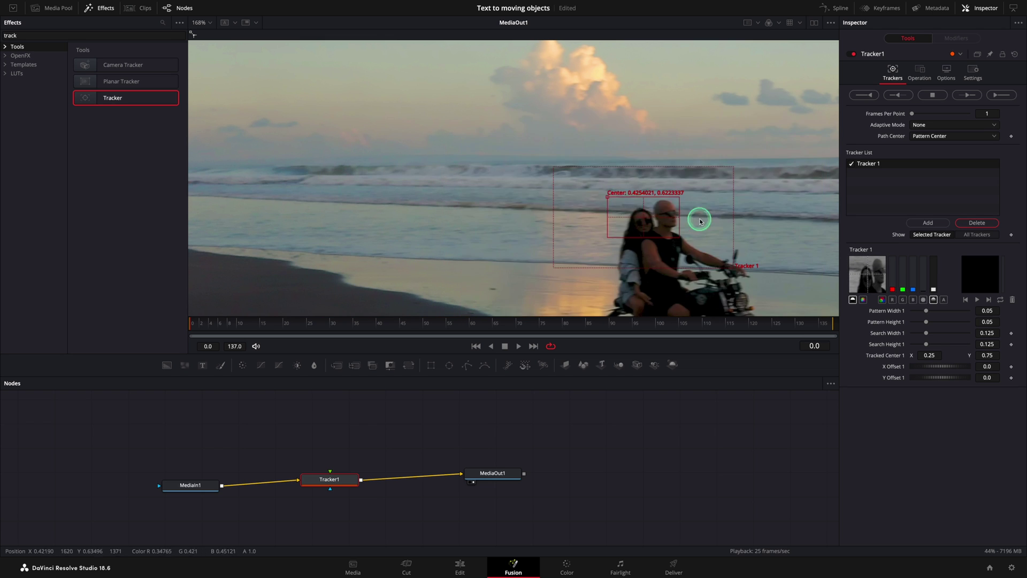
{"action": "mouse_move", "coordinate": [510, 199]}
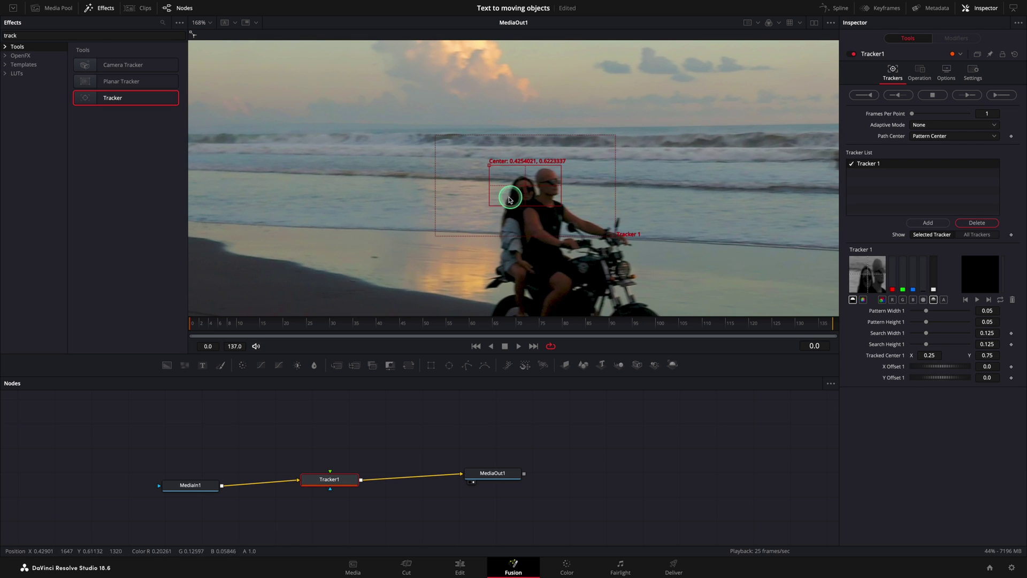
{"action": "left_click_drag", "start_coordinate": [489, 169], "coordinate": [493, 170]}
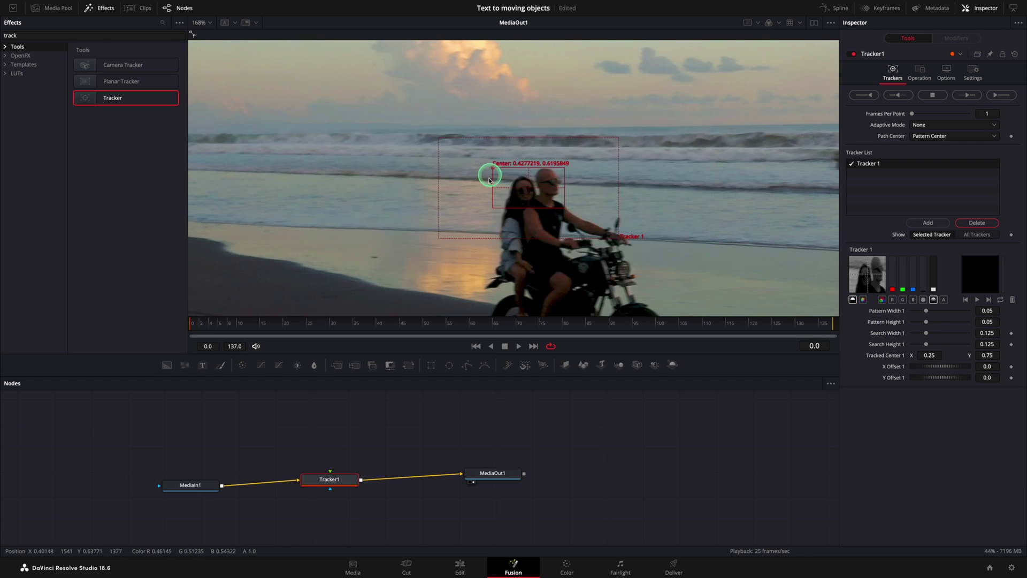
{"action": "left_click_drag", "start_coordinate": [493, 210], "coordinate": [492, 207]}
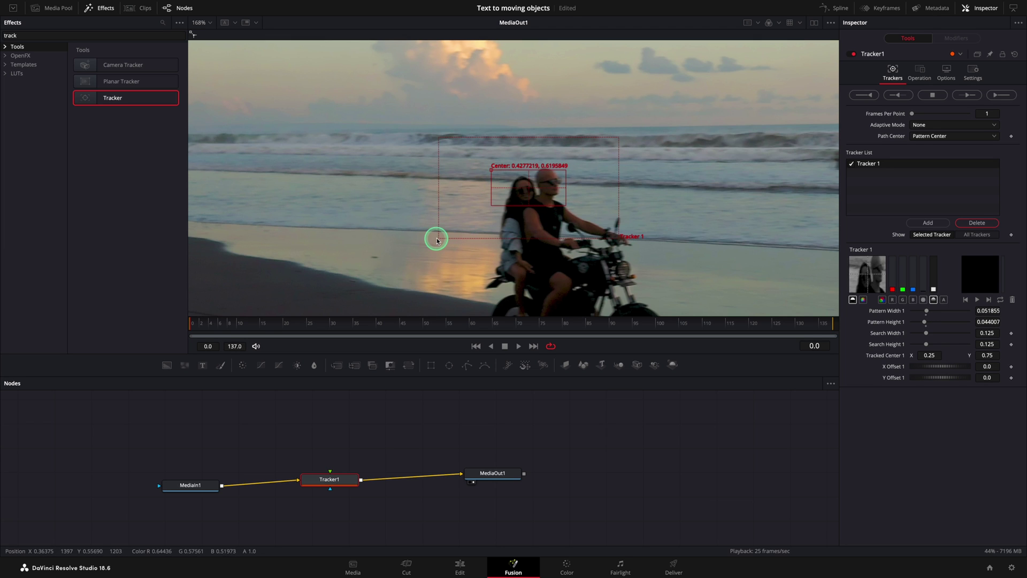
{"action": "mouse_move", "coordinate": [439, 239]}
{"action": "left_mouse_down"}
{"action": "mouse_move", "coordinate": [449, 236]}
{"action": "mouse_move", "coordinate": [422, 236]}
{"action": "left_mouse_up"}
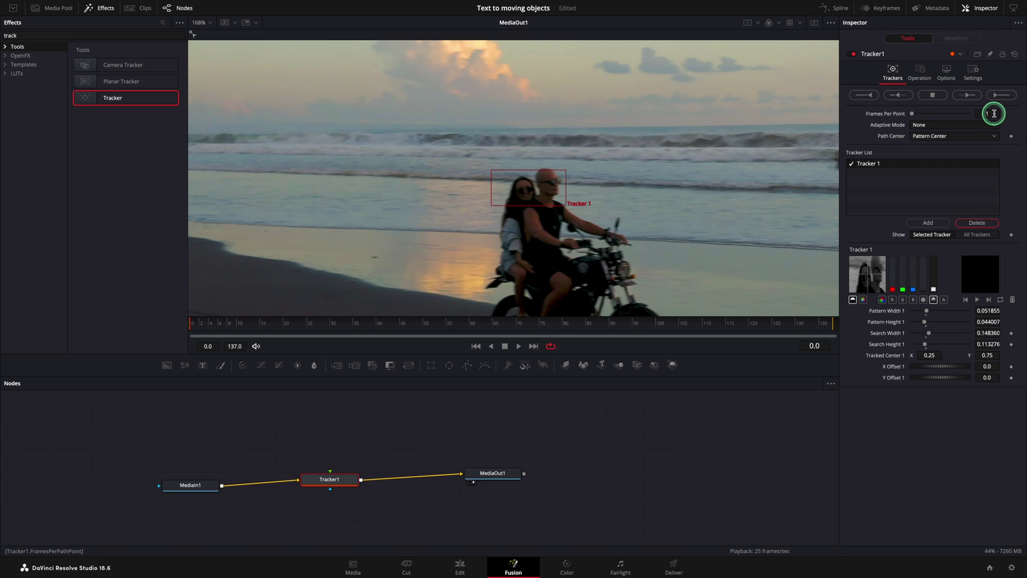
In Tracker1's Inspector, choose Best match for Adaptive Mode and Track Center (Append) for Path Center
{"action": "left_click", "coordinate": [937, 127]}
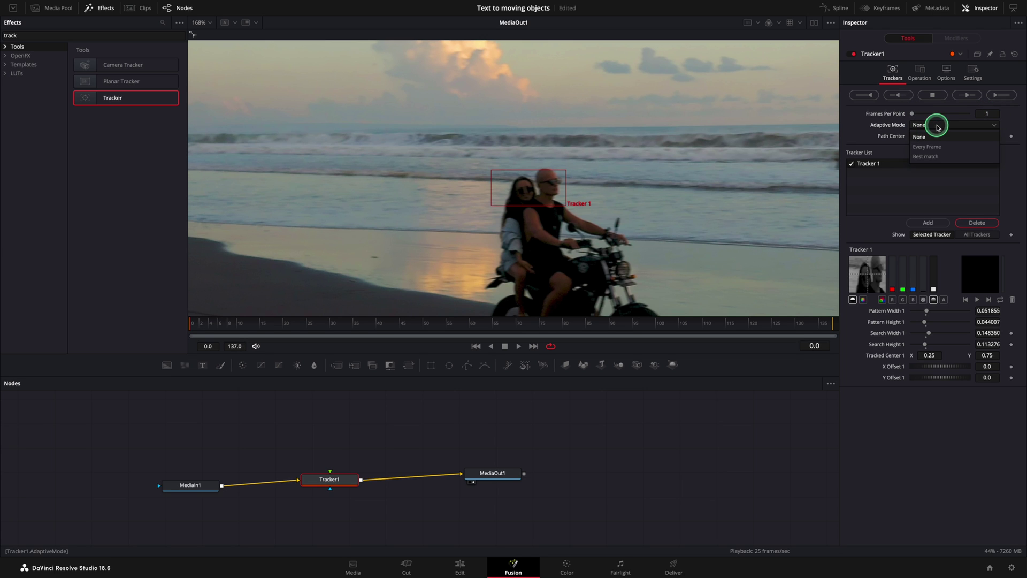
{"action": "left_click", "coordinate": [937, 158]}
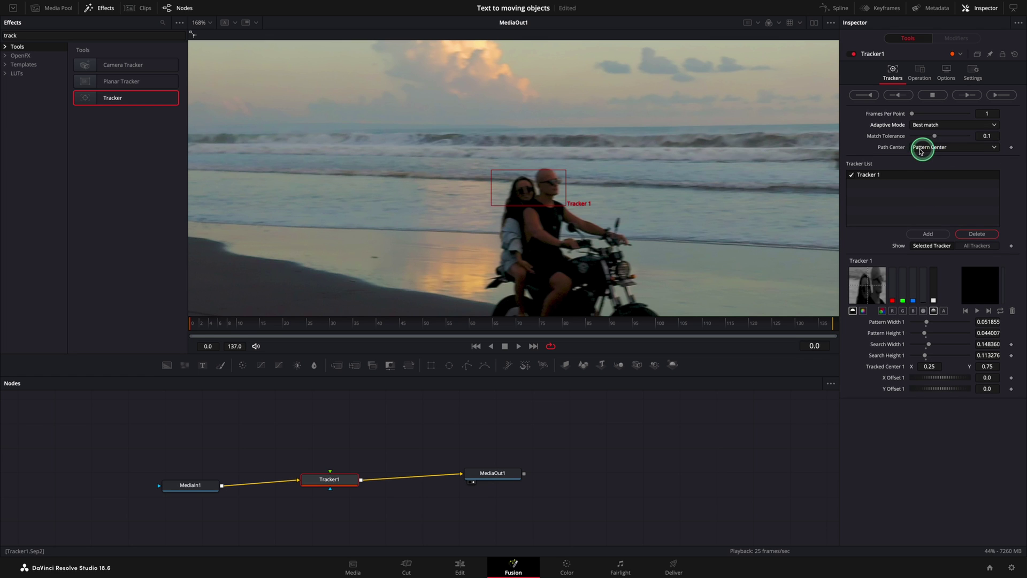
{"action": "left_click", "coordinate": [937, 149]}
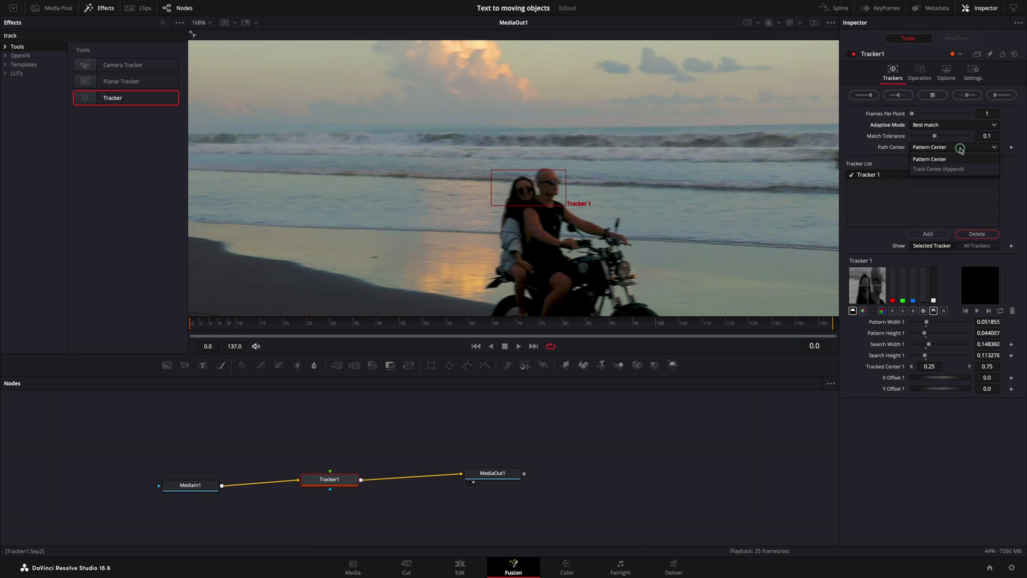
{"action": "left_click", "coordinate": [942, 172]}
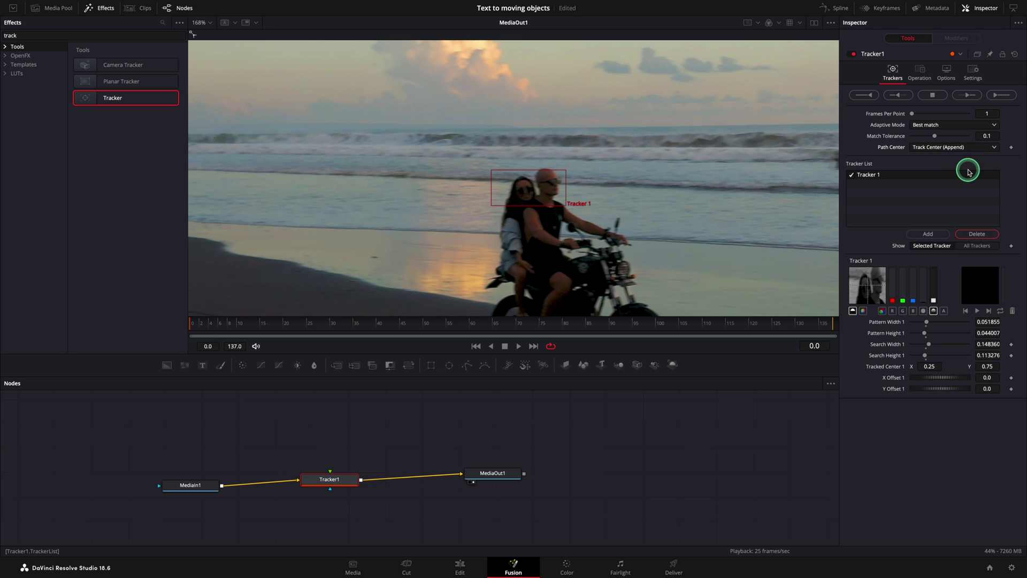
Track the riders forward, then track in reverse from the first frame, covering frames 0–137
{"action": "left_click", "coordinate": [966, 96]}
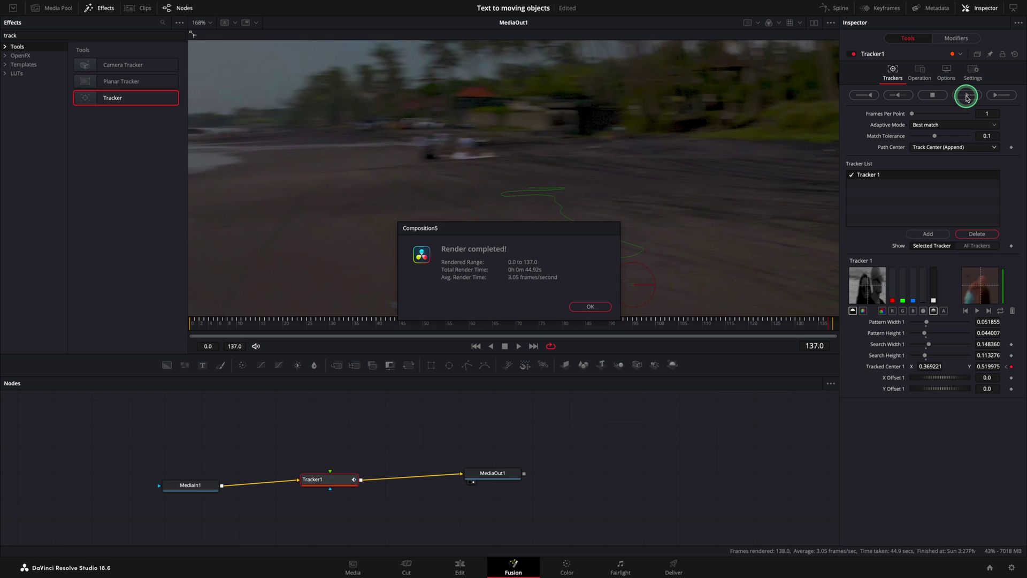
{"action": "left_click", "coordinate": [591, 307]}
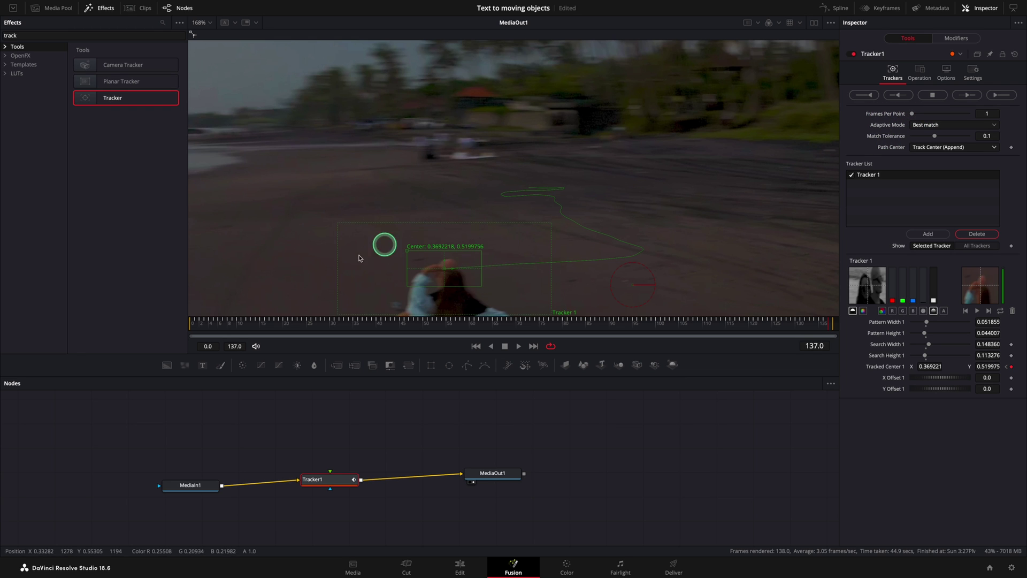
{"action": "left_click", "coordinate": [198, 325]}
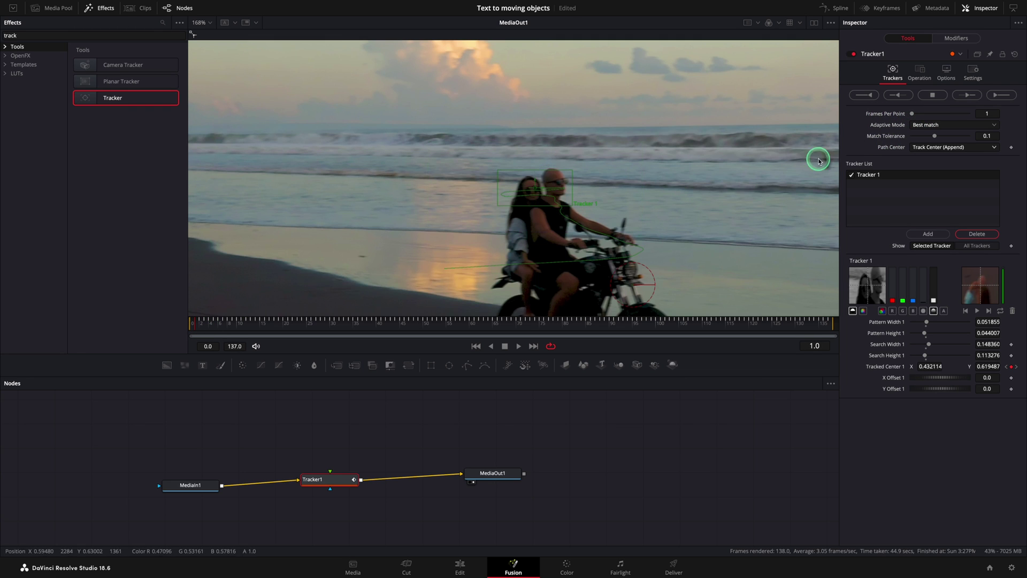
{"action": "left_click", "coordinate": [908, 97]}
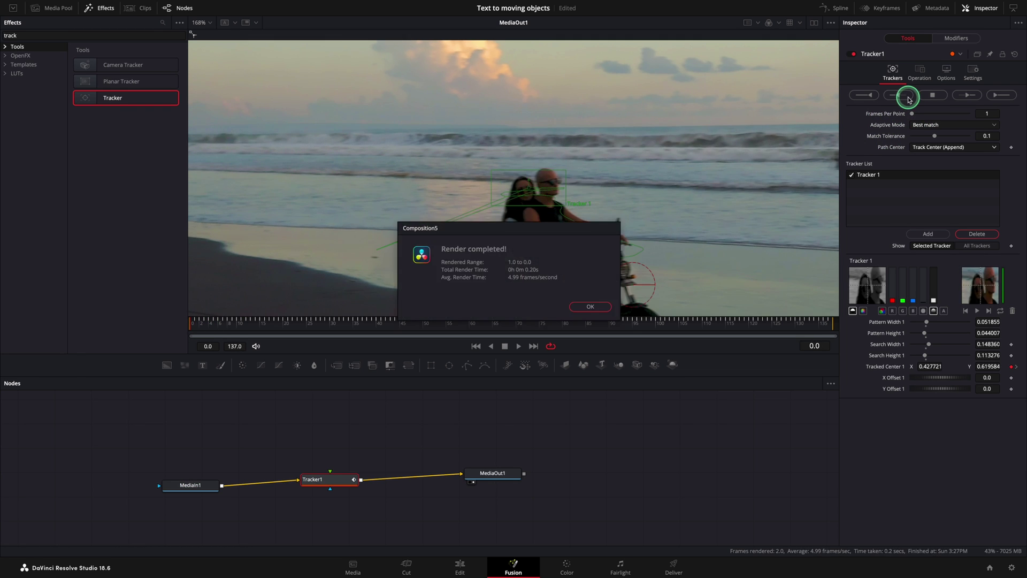
{"action": "left_click", "coordinate": [594, 307]}
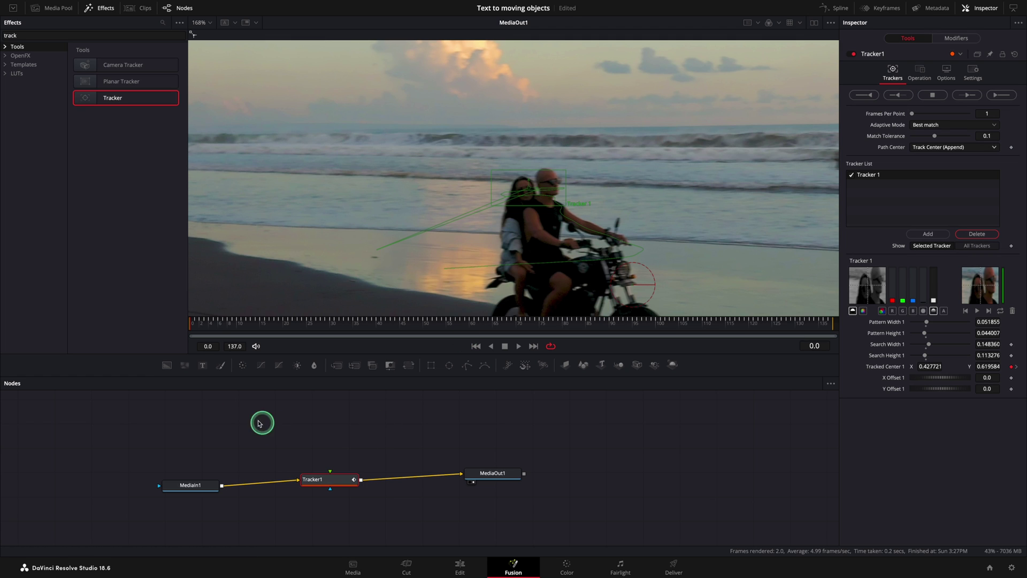
Add a Text1 node and wire its output into Tracker1's foreground input
{"action": "left_click_drag", "start_coordinate": [204, 365], "coordinate": [313, 419]}
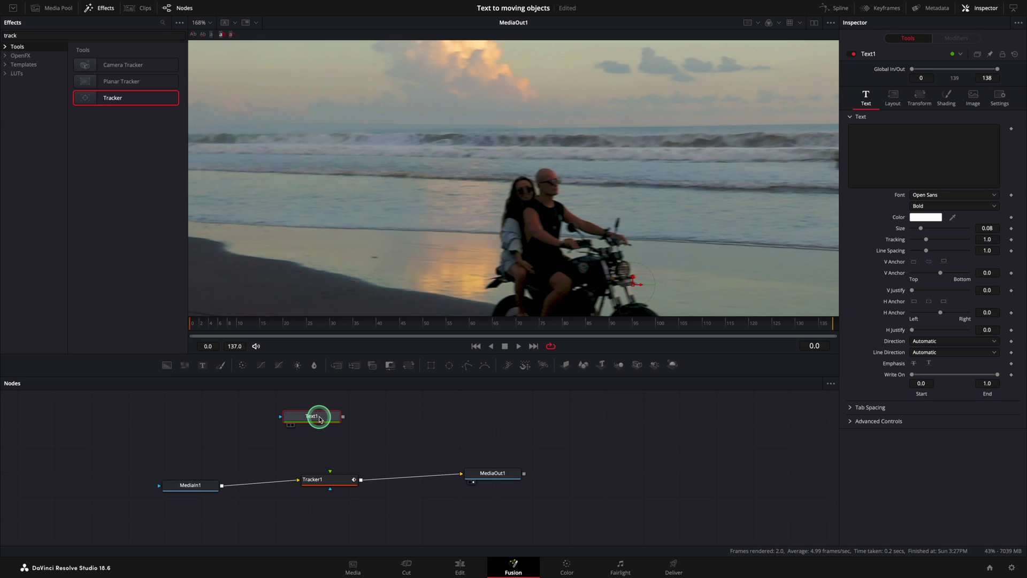
{"action": "left_click_drag", "start_coordinate": [343, 419], "coordinate": [328, 470]}
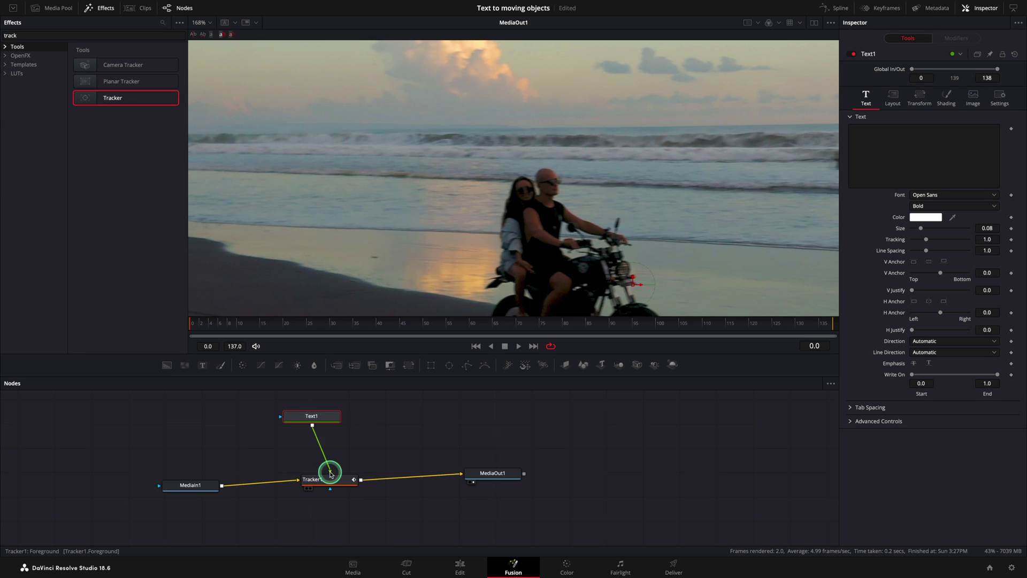
{"action": "left_click", "coordinate": [898, 153]}
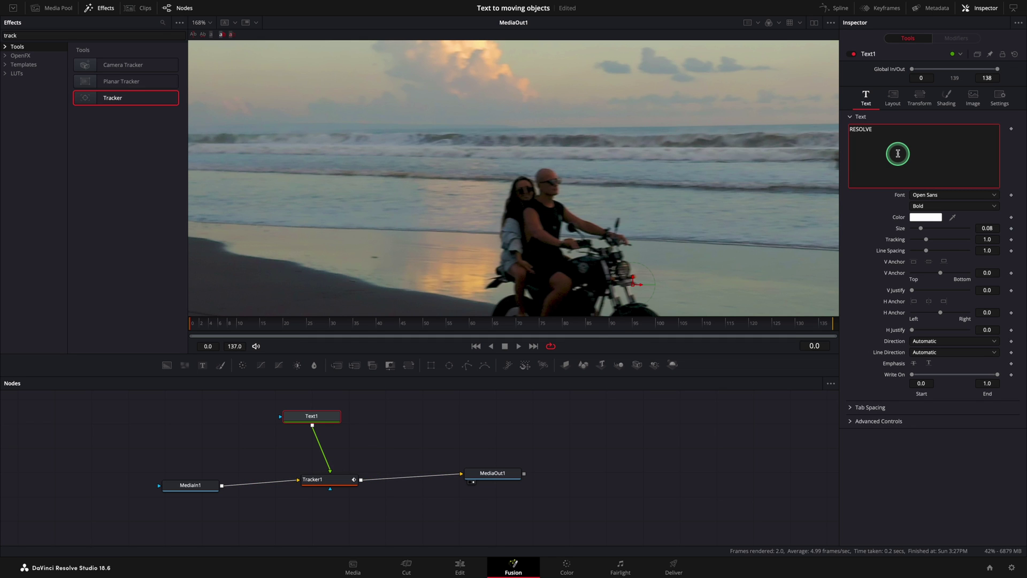
{"action": "scroll", "coordinate": [613, 230], "scroll_direction": "down", "scroll_amount": 5}
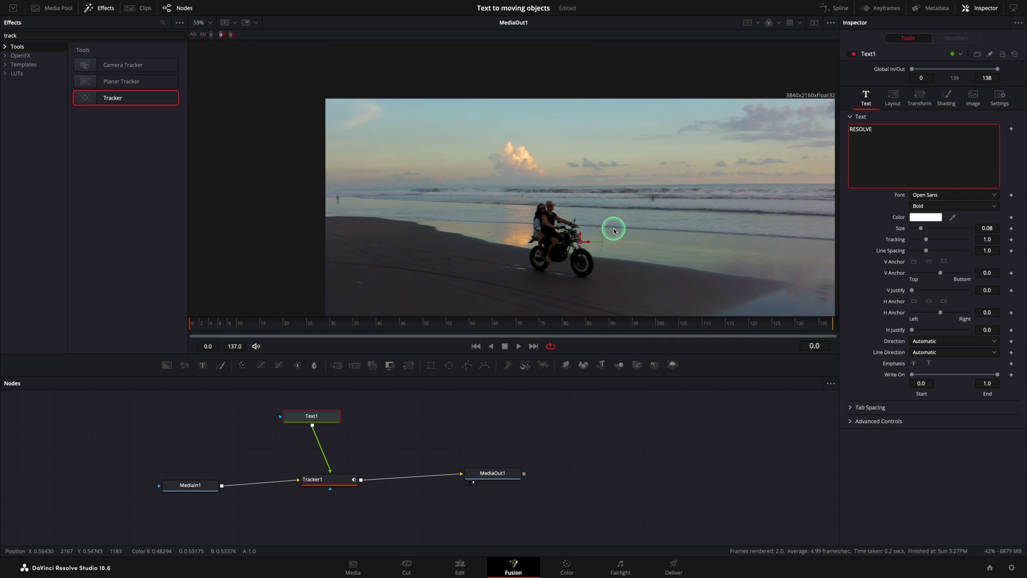
{"action": "scroll", "coordinate": [557, 178], "scroll_direction": "down", "scroll_amount": 2}
{"action": "scroll", "coordinate": [525, 168], "scroll_direction": "up", "scroll_amount": 2}
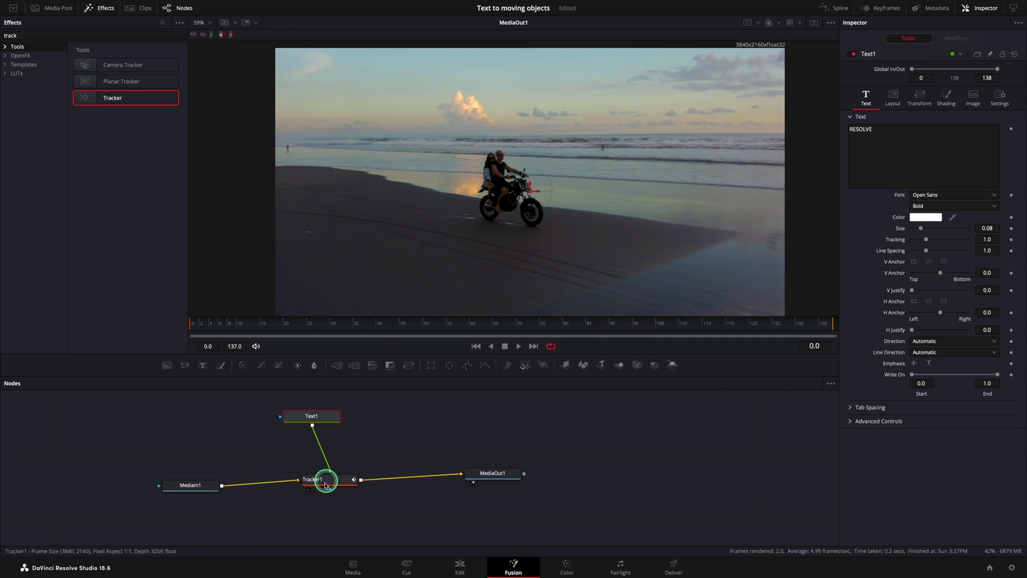
{"action": "left_click", "coordinate": [348, 480]}
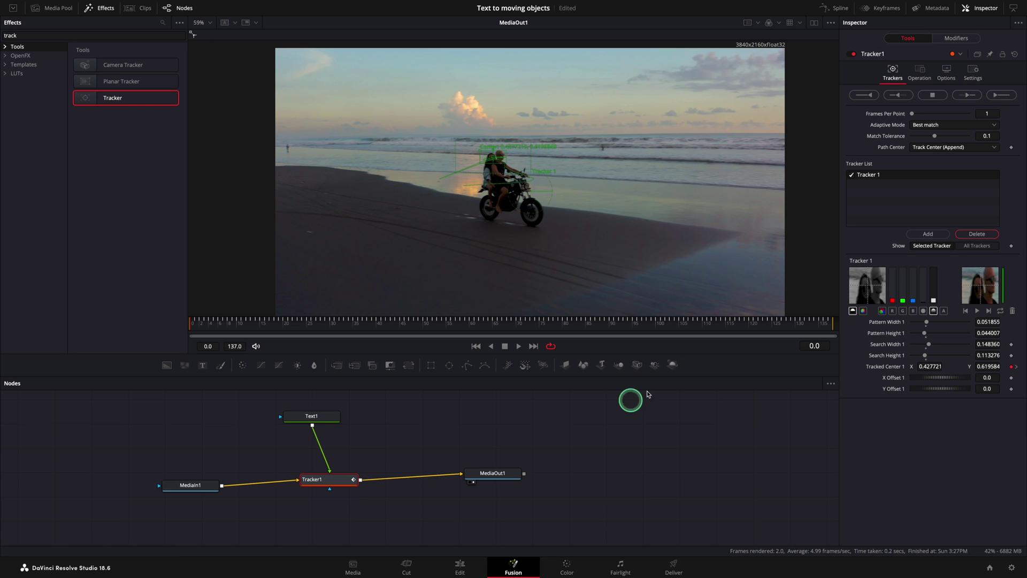
{"action": "left_click", "coordinate": [921, 79]}
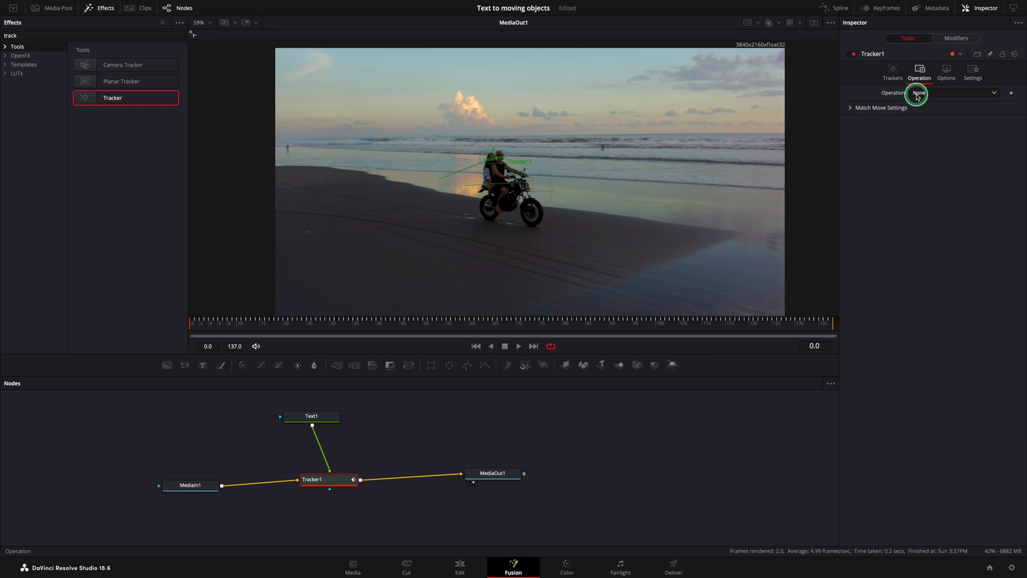
Set Tracker1's Operation dropdown to Match Move
{"action": "left_click", "coordinate": [951, 94]}
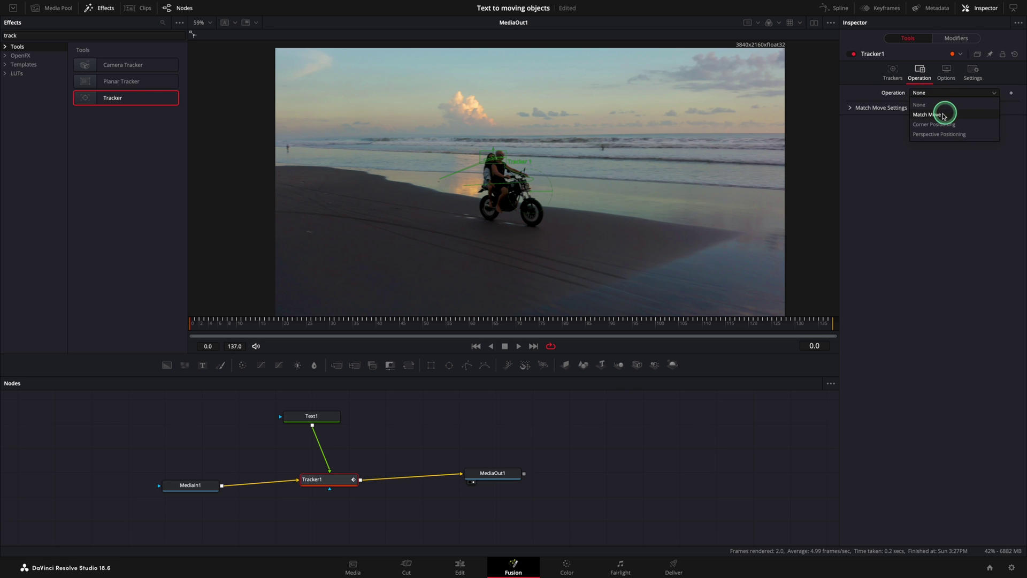
{"action": "left_click", "coordinate": [958, 116]}
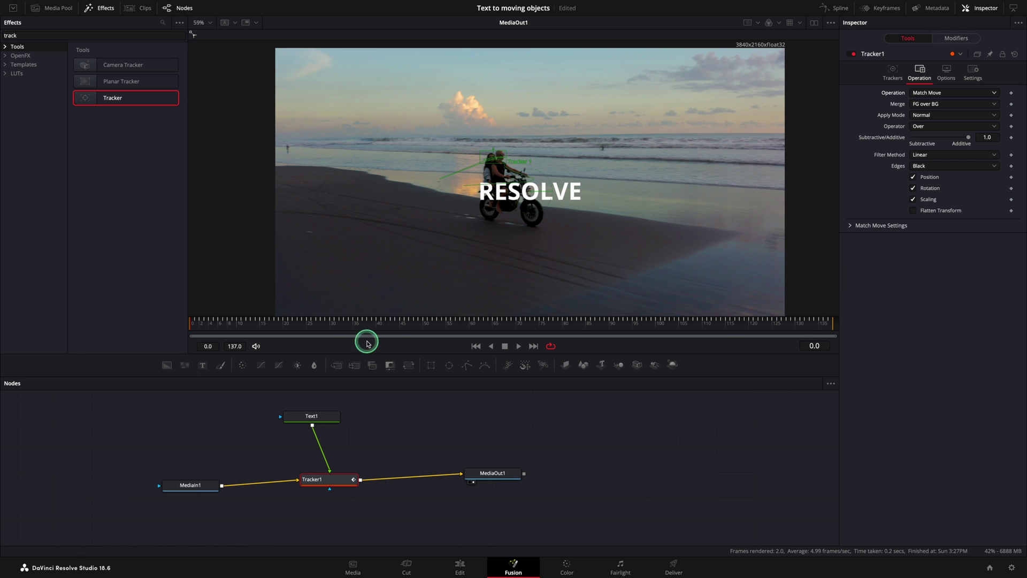
Style RESOLVE orange in Anton Regular at size 0.0882, then play back to check it follows the riders
{"action": "left_click", "coordinate": [311, 416]}
{"action": "left_click", "coordinate": [926, 217]}
{"action": "left_click", "coordinate": [80, 493]}
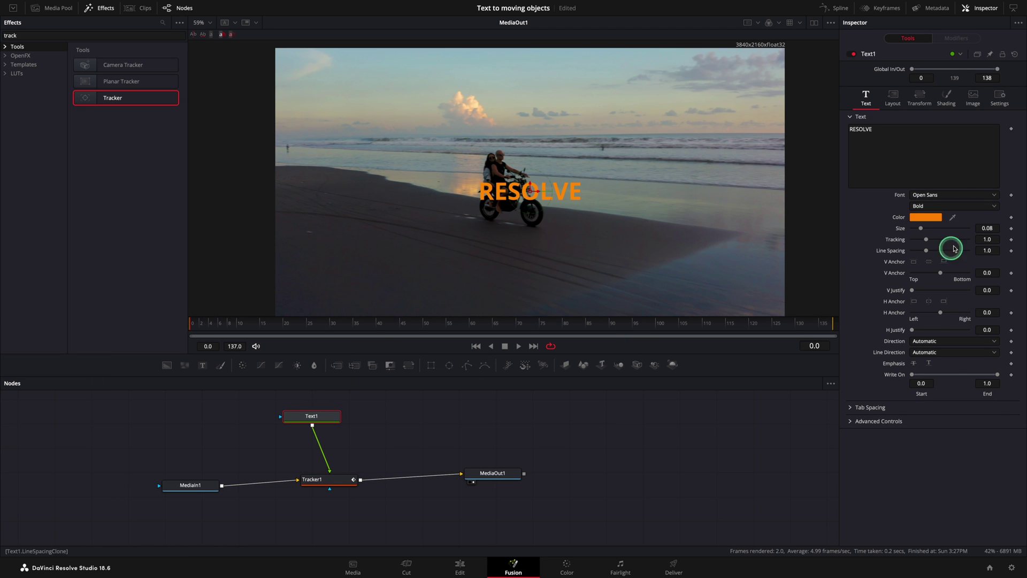
{"action": "left_click", "coordinate": [953, 195]}
{"action": "left_click", "coordinate": [952, 289]}
{"action": "left_click_drag", "start_coordinate": [987, 227], "coordinate": [996, 227]}
{"action": "left_click", "coordinate": [518, 346]}
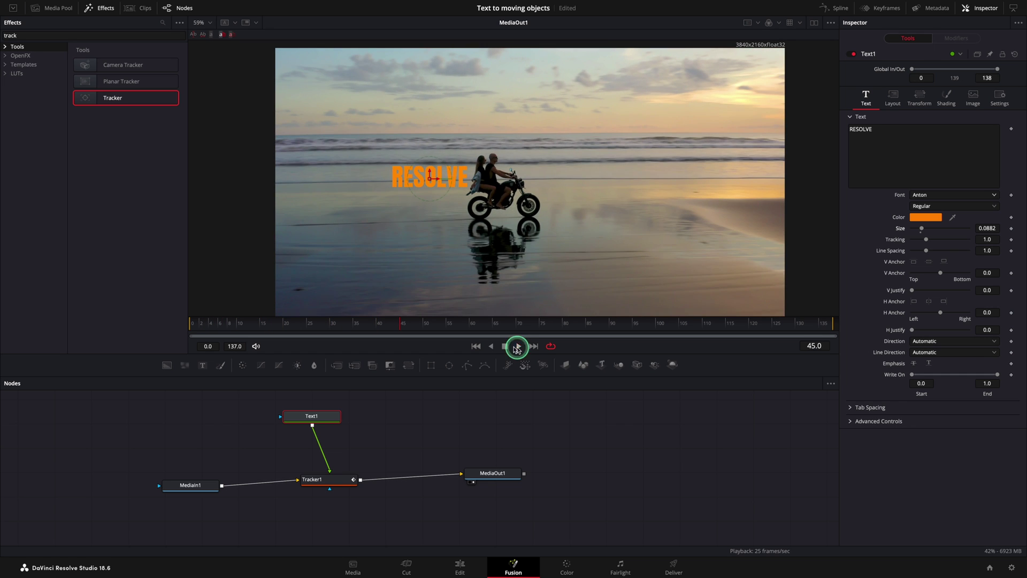
{"action": "left_click_drag", "start_coordinate": [409, 326], "coordinate": [198, 329]}
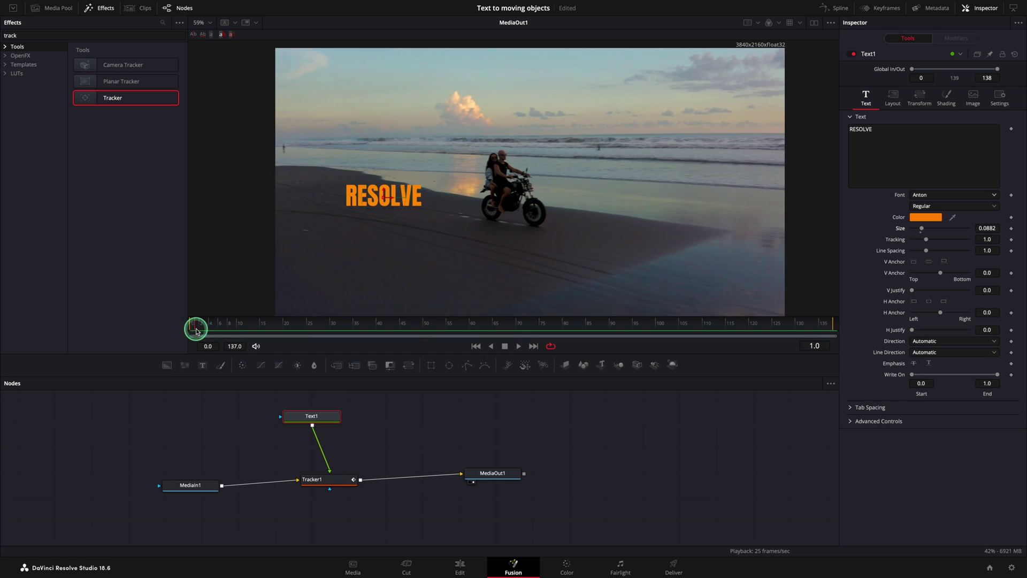
Review Tracker1's settings, then move to clip2 on the Edit page timeline
{"action": "left_click", "coordinate": [323, 481]}
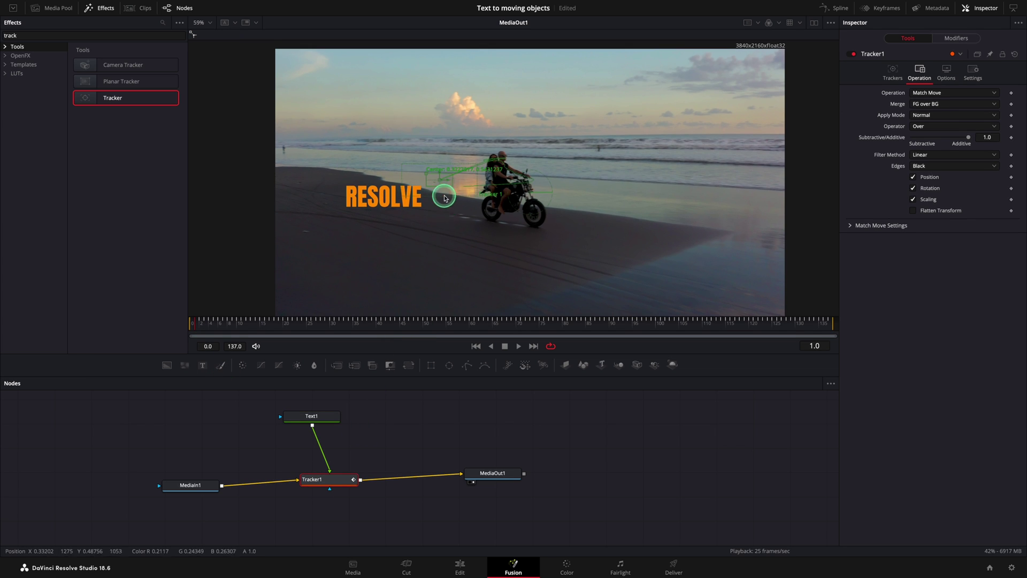
{"action": "scroll", "coordinate": [444, 198], "scroll_direction": "up", "scroll_amount": 4}
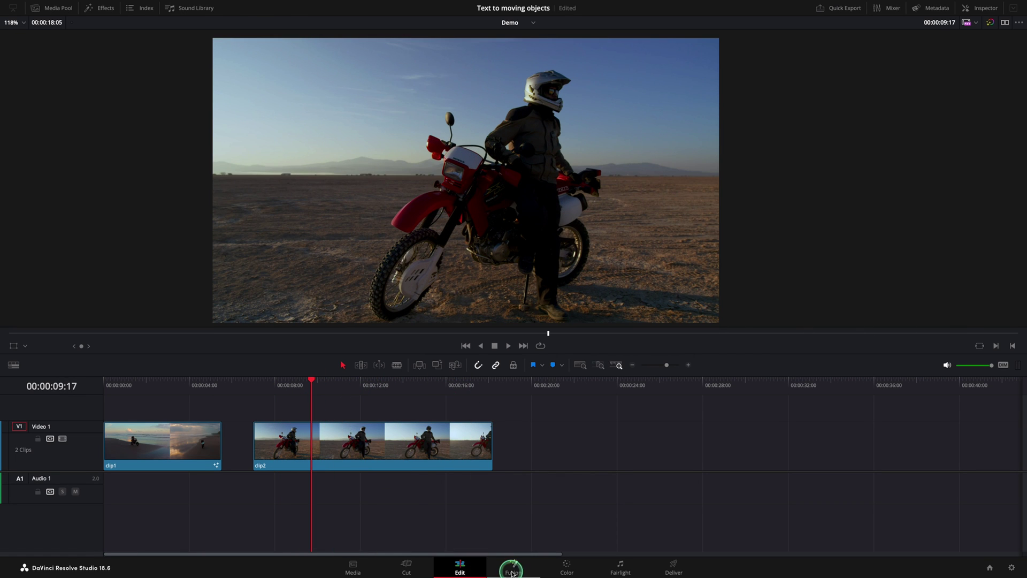
Open clip2 in Fusion and insert a Tracker between MediaIn1 and MediaOut1 via an Effects search for 'track'
{"action": "left_click", "coordinate": [526, 571]}
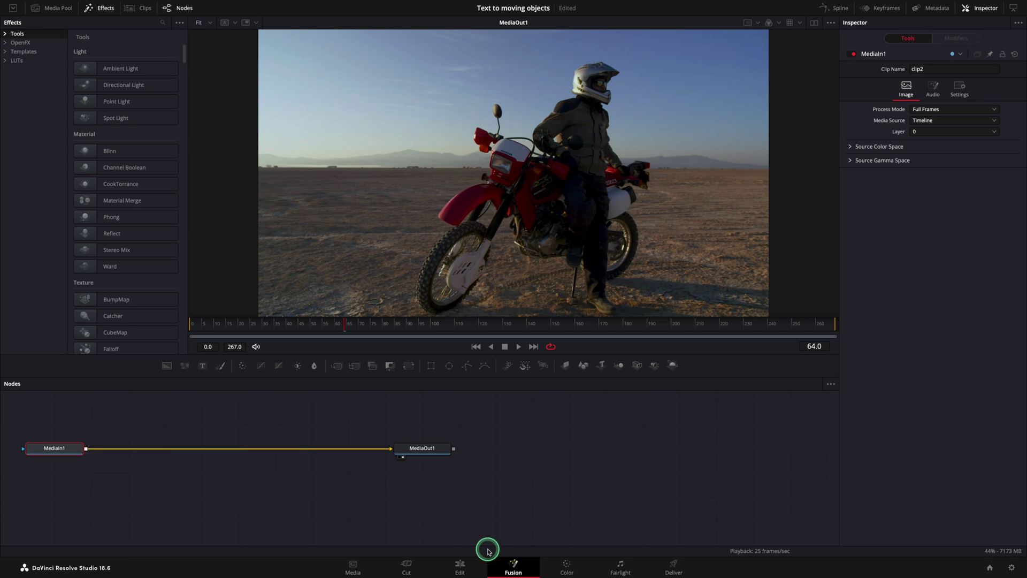
{"action": "left_click", "coordinate": [164, 24]}
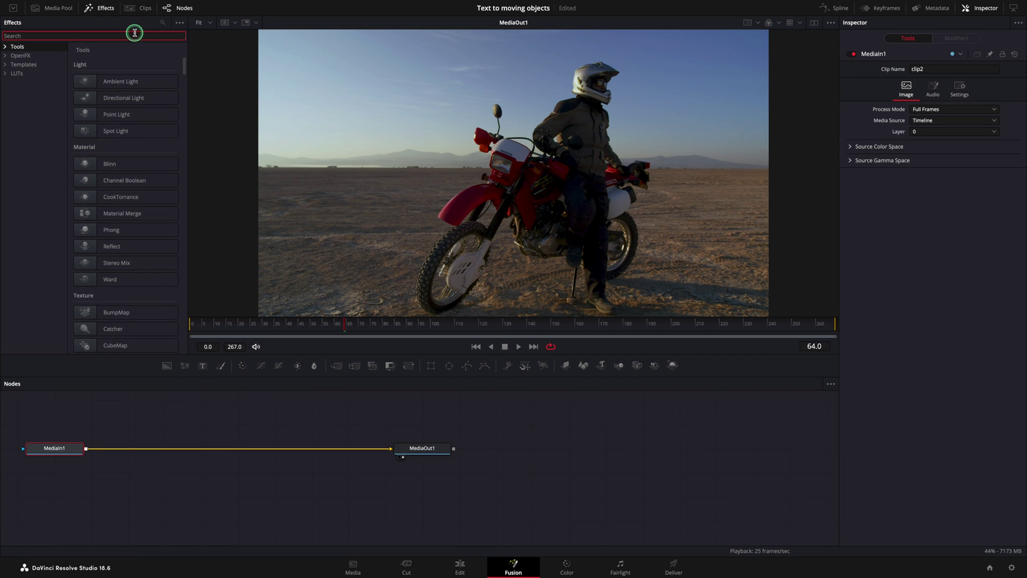
{"action": "type", "text": "track"}
{"action": "left_click_drag", "start_coordinate": [126, 98], "coordinate": [213, 449]}
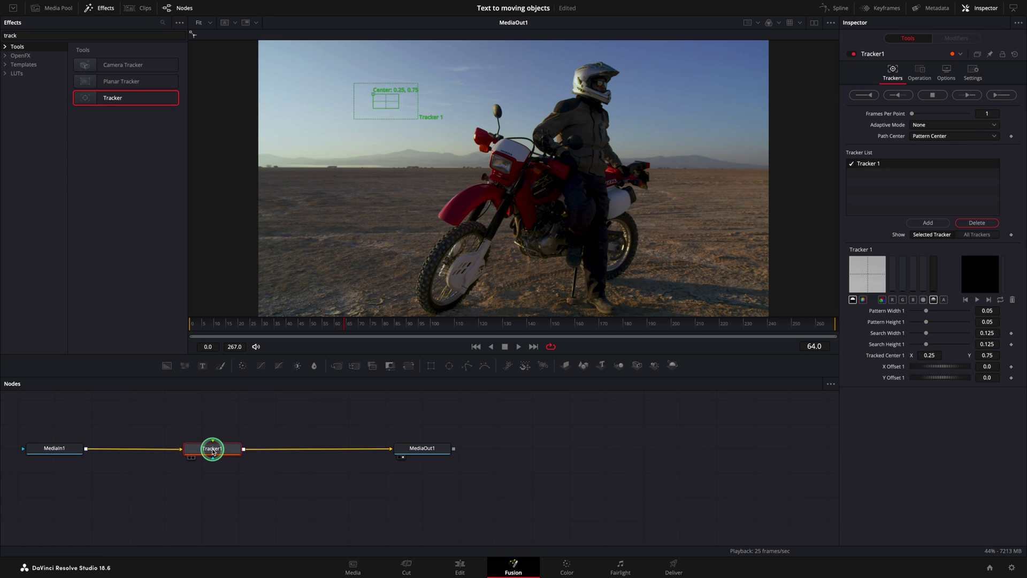
Fit the tracker's pattern box onto the motorcycle's mirror and widen its search area
{"action": "left_click_drag", "start_coordinate": [373, 94], "coordinate": [501, 99]}
{"action": "scroll", "coordinate": [482, 107], "scroll_direction": "up", "scroll_amount": 10}
{"action": "left_click_drag", "start_coordinate": [544, 149], "coordinate": [544, 150]}
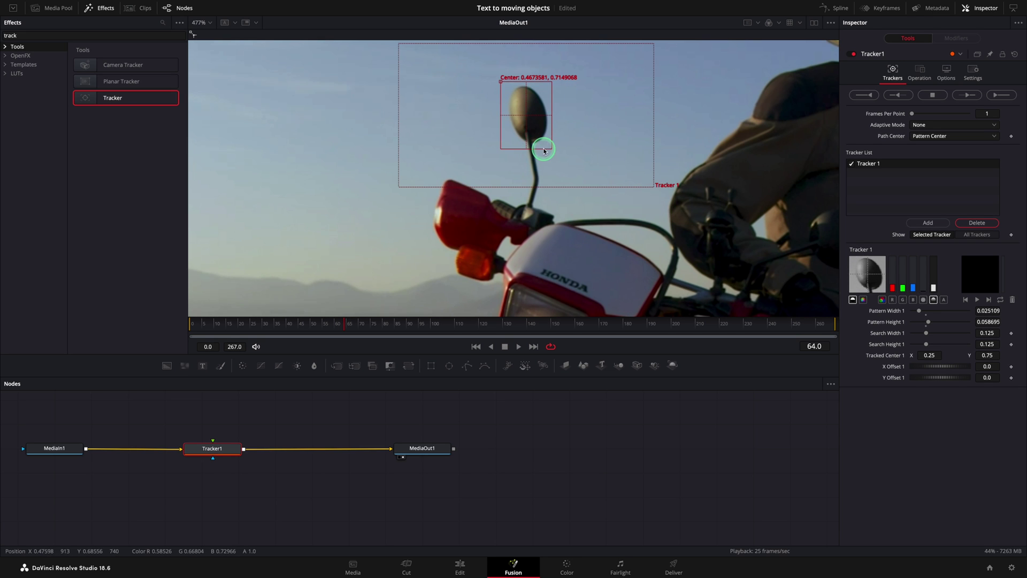
{"action": "left_click_drag", "start_coordinate": [471, 324], "coordinate": [349, 315]}
{"action": "left_click_drag", "start_coordinate": [503, 87], "coordinate": [508, 88]}
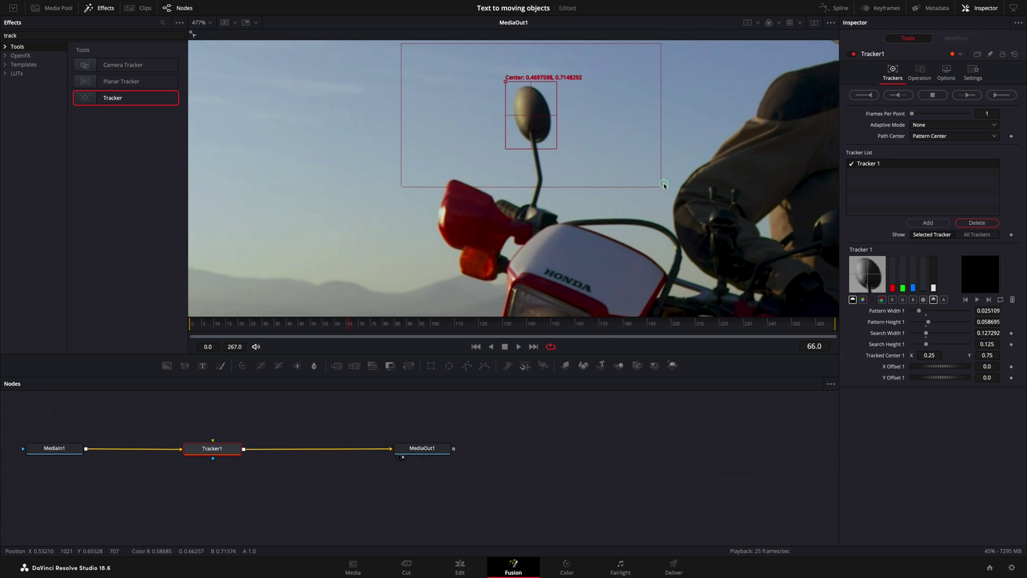
{"action": "left_click_drag", "start_coordinate": [659, 186], "coordinate": [721, 187]}
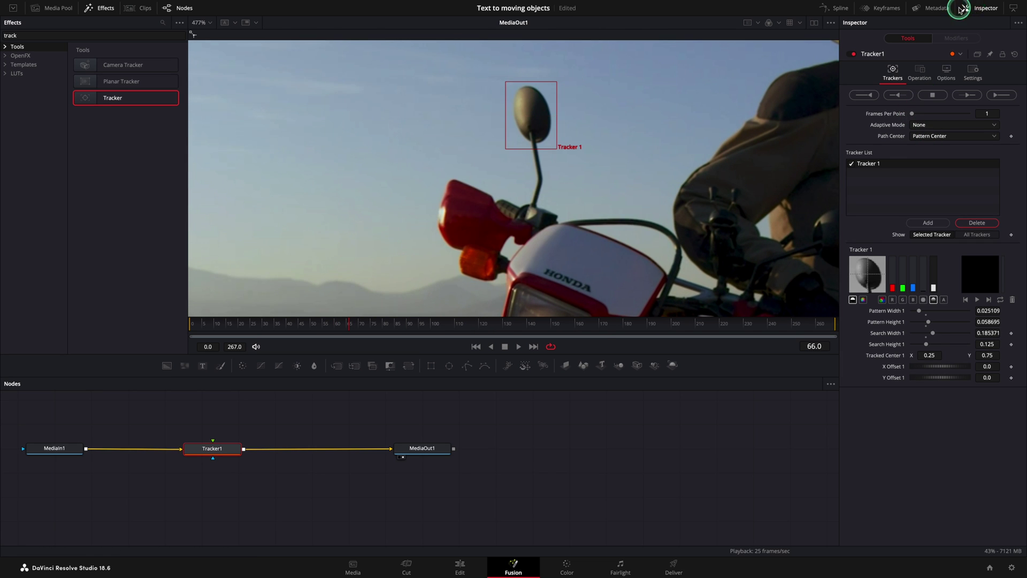
Set Adaptive Mode to Best match and Path Center to Track Center (Append)
{"action": "left_click", "coordinate": [926, 126]}
{"action": "left_click", "coordinate": [928, 157]}
{"action": "left_click", "coordinate": [941, 148]}
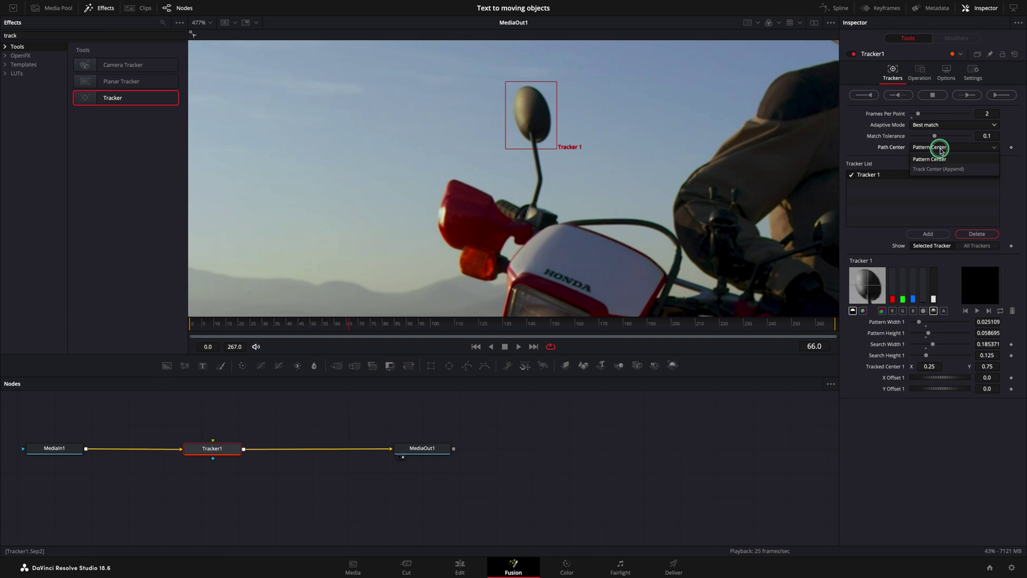
{"action": "left_click", "coordinate": [935, 169]}
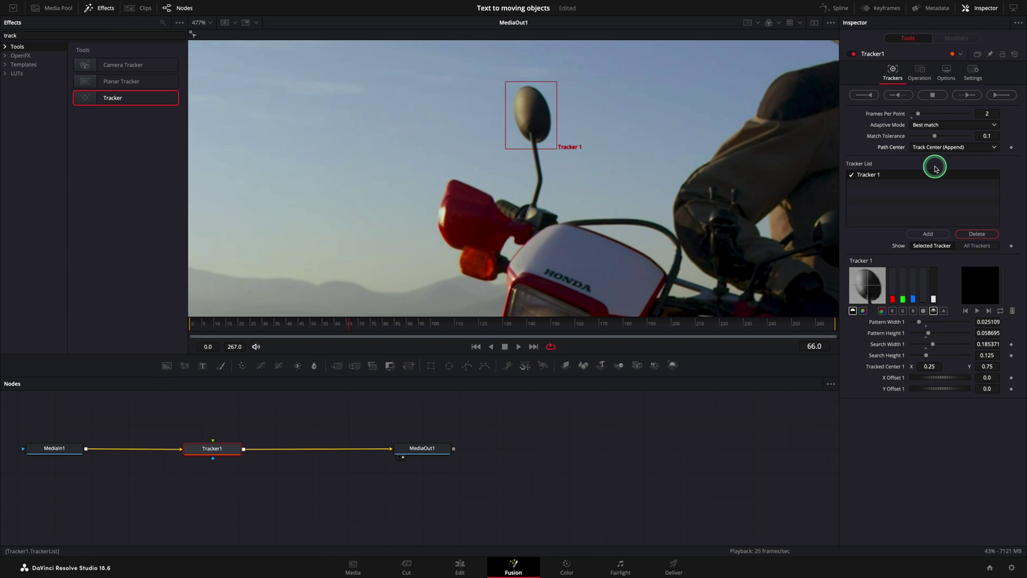
Track the mirror forward, then back to the start from frame 66
{"action": "left_click", "coordinate": [969, 96]}
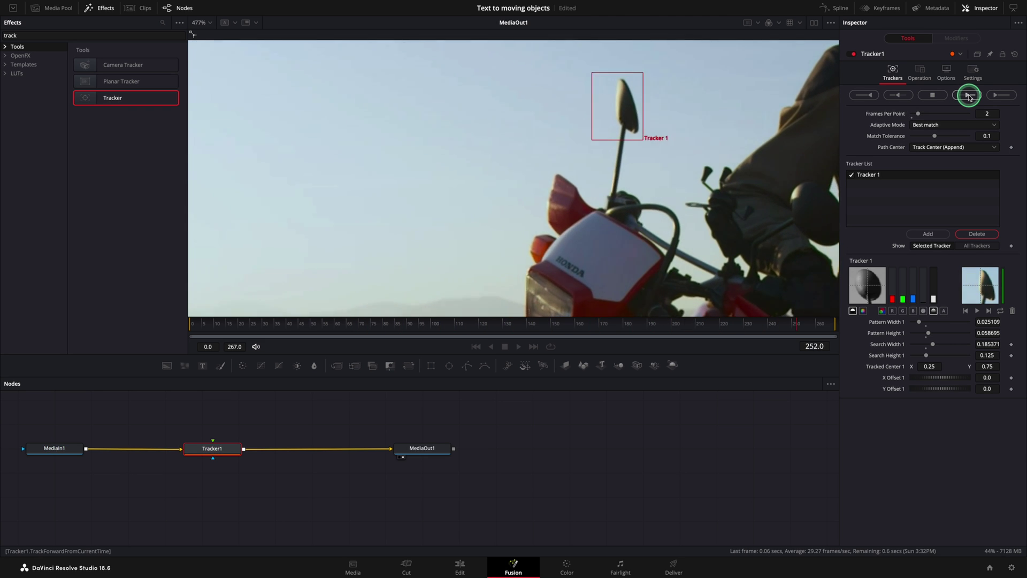
{"action": "left_click", "coordinate": [591, 307]}
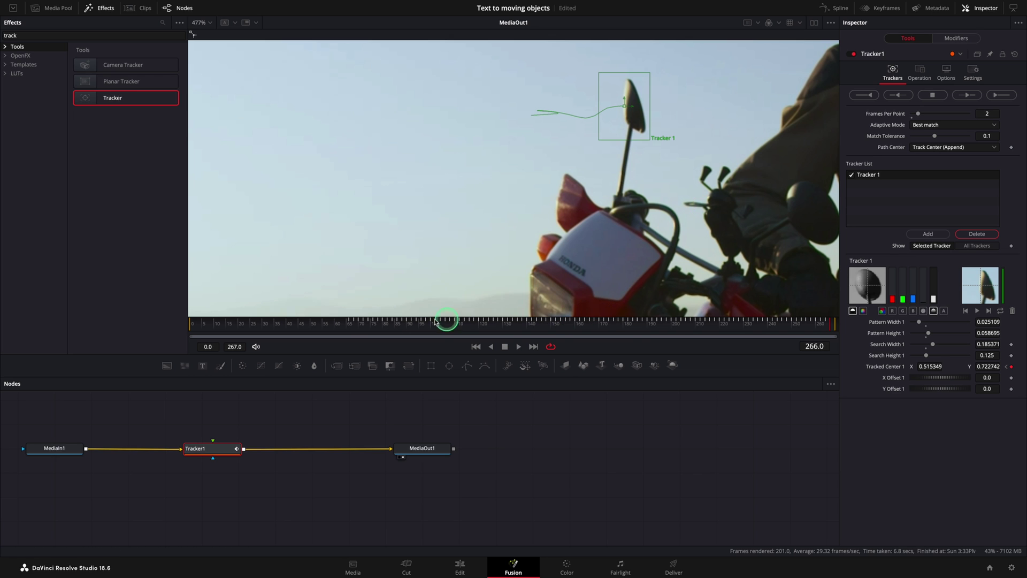
{"action": "left_click", "coordinate": [350, 323]}
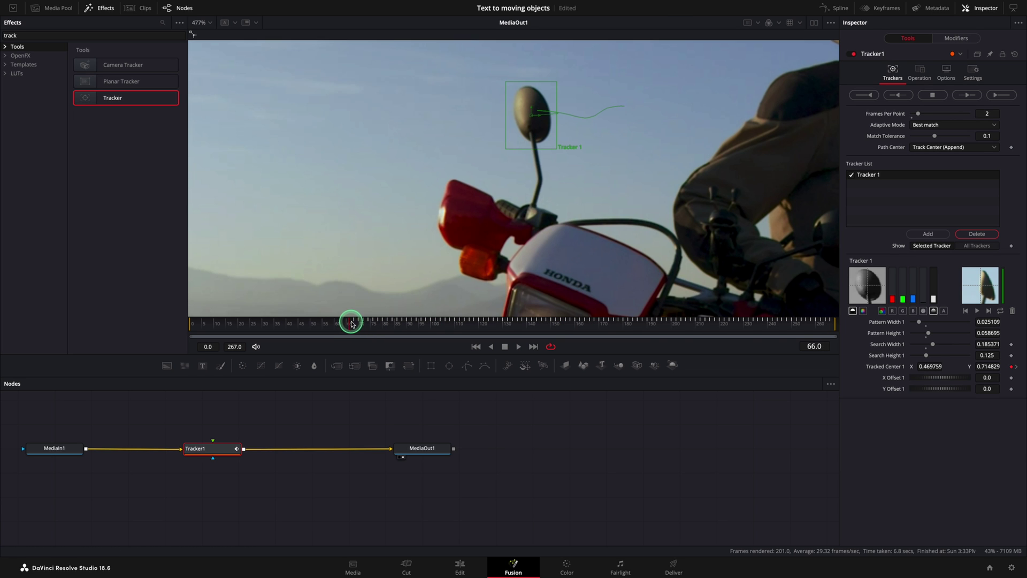
{"action": "left_click", "coordinate": [902, 96]}
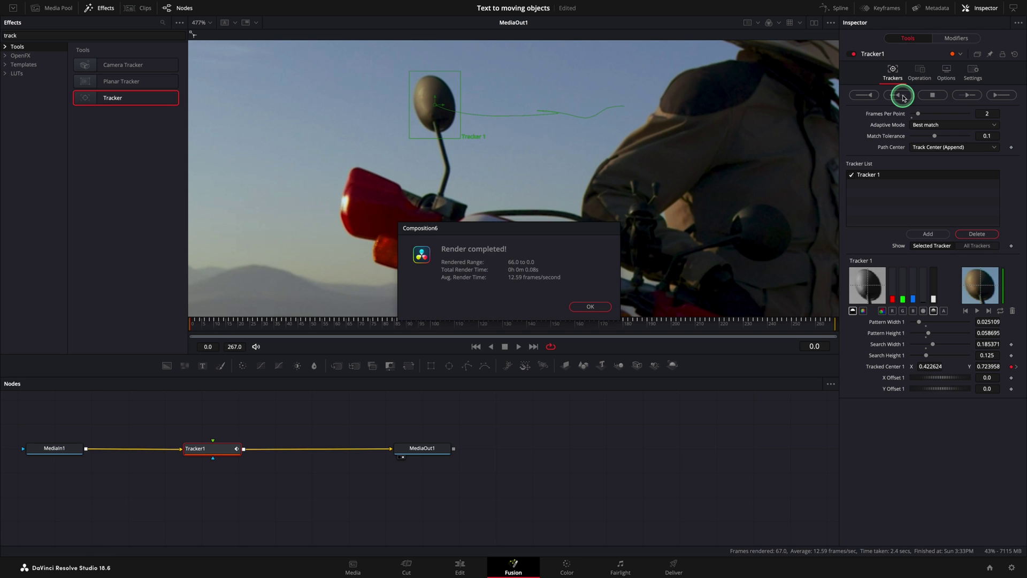
{"action": "left_click", "coordinate": [598, 309]}
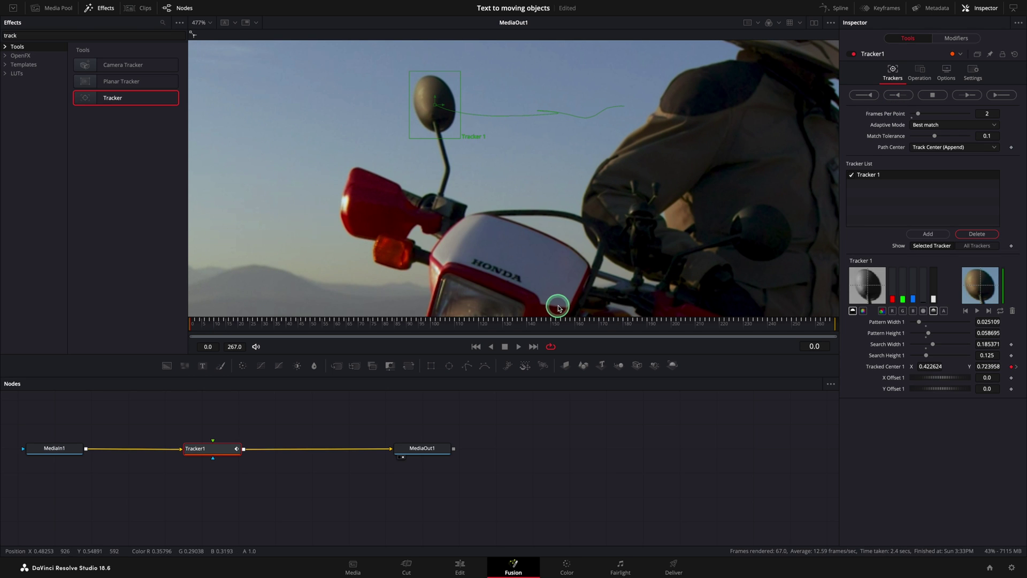
Switch the tracker's Operation to Match Move
{"action": "left_click", "coordinate": [921, 78]}
{"action": "left_click", "coordinate": [924, 93]}
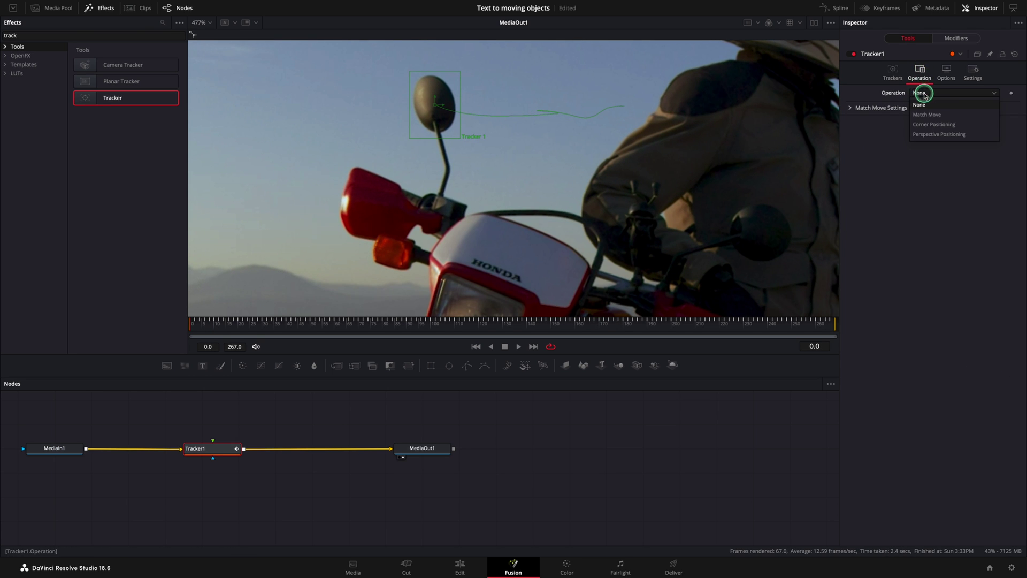
{"action": "left_click", "coordinate": [928, 114]}
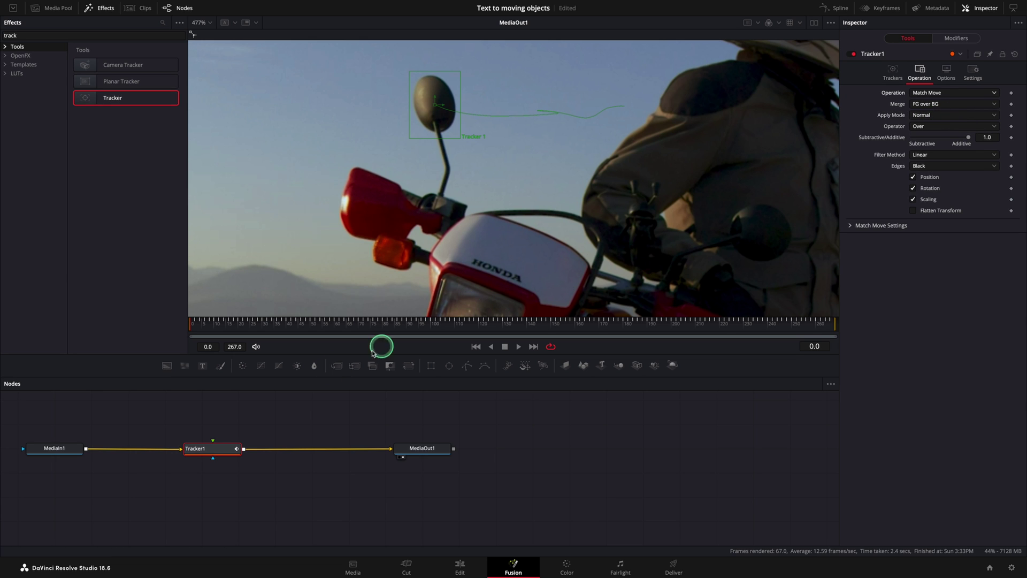
Search the effects for 'call' and add the Call Out template to clip2's node graph
{"action": "double_click", "coordinate": [101, 37]}
{"action": "type", "text": "call out"}
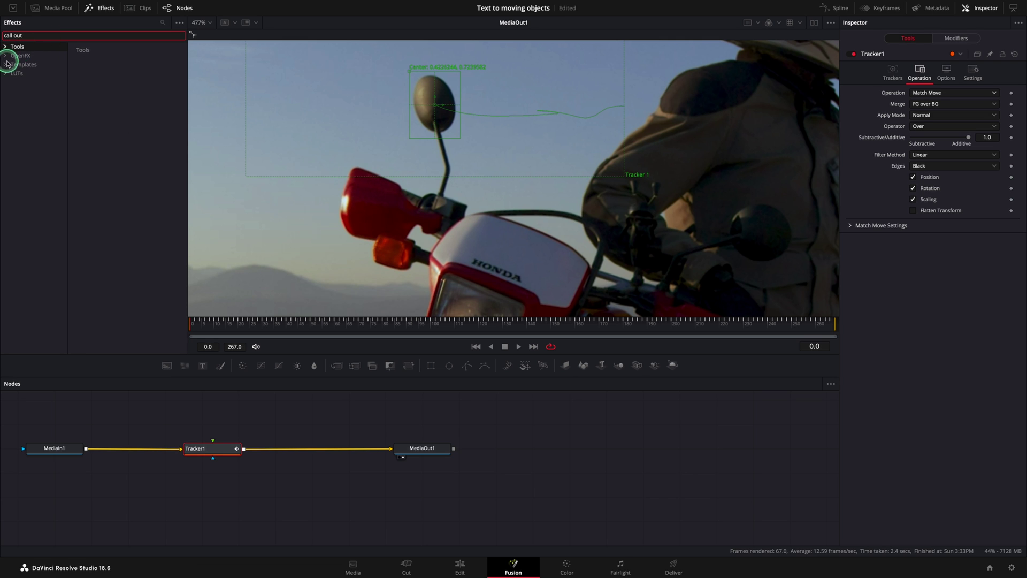
{"action": "left_click", "coordinate": [7, 63]}
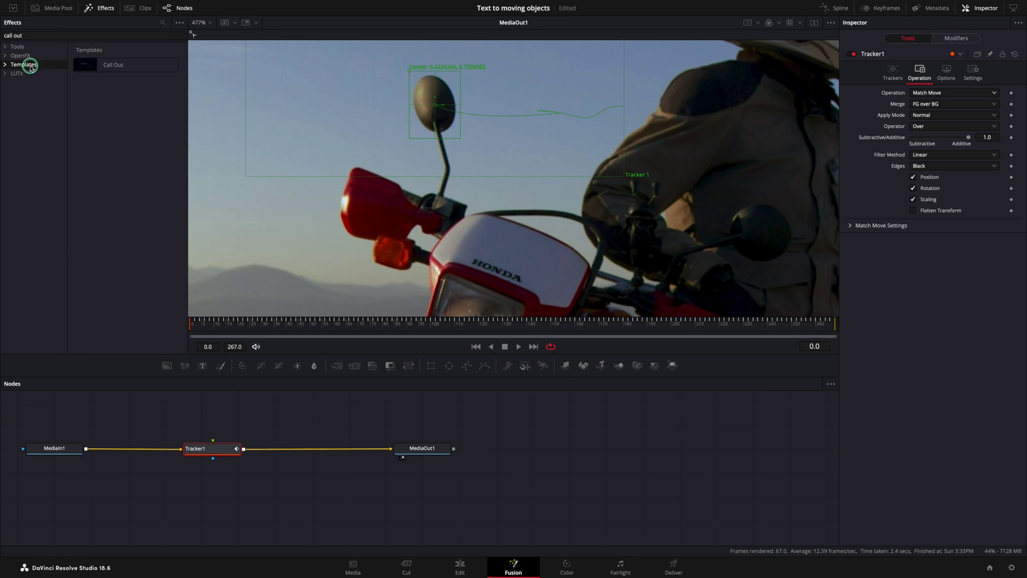
{"action": "left_click", "coordinate": [90, 68]}
{"action": "left_click_drag", "start_coordinate": [100, 68], "coordinate": [212, 451]}
{"action": "scroll", "coordinate": [492, 151], "scroll_direction": "down", "scroll_amount": 6}
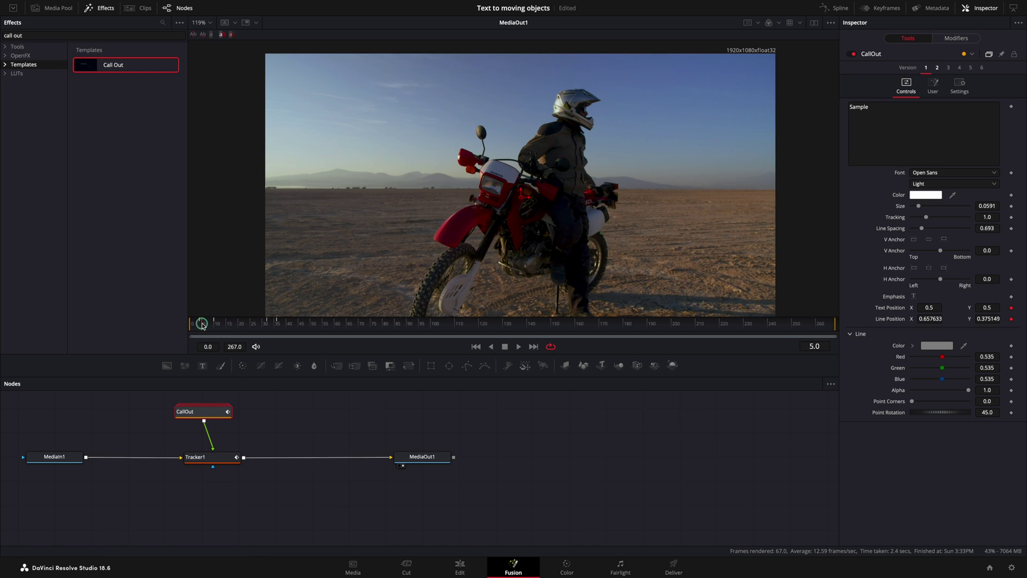
At frame 41, move the callout text into the sky with its line pointing at the mirror
{"action": "left_click_drag", "start_coordinate": [202, 323], "coordinate": [290, 323]}
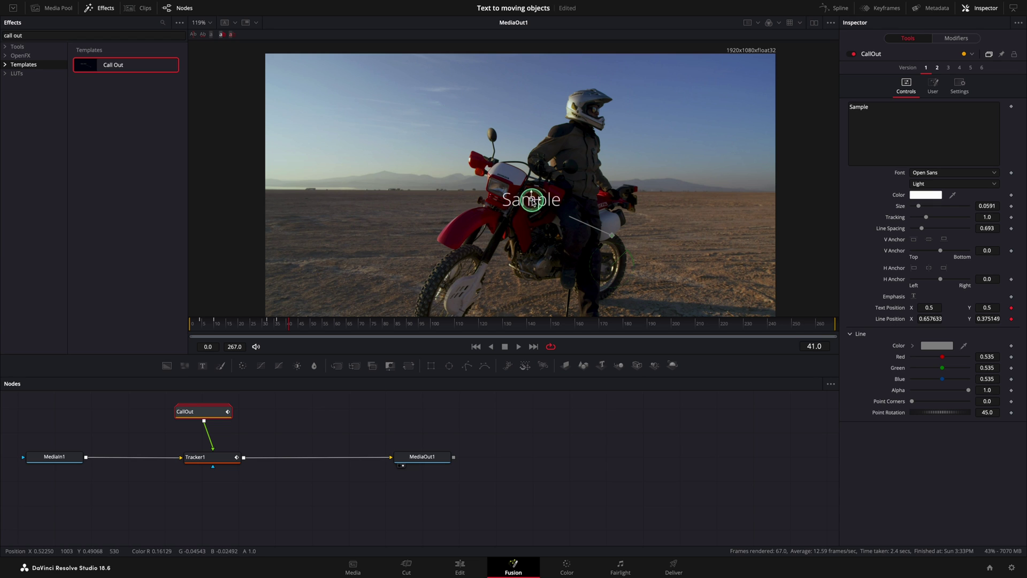
{"action": "left_click_drag", "start_coordinate": [500, 214], "coordinate": [383, 110]}
{"action": "left_click_drag", "start_coordinate": [611, 238], "coordinate": [486, 141]}
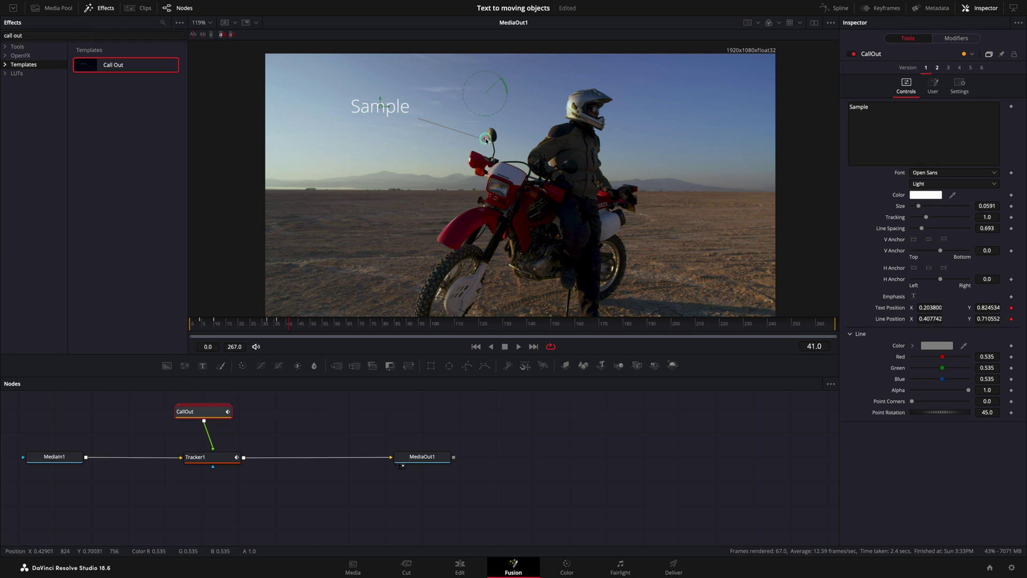
Make the callout read RESOLVE and set its font to Anton
{"action": "left_click", "coordinate": [865, 108]}
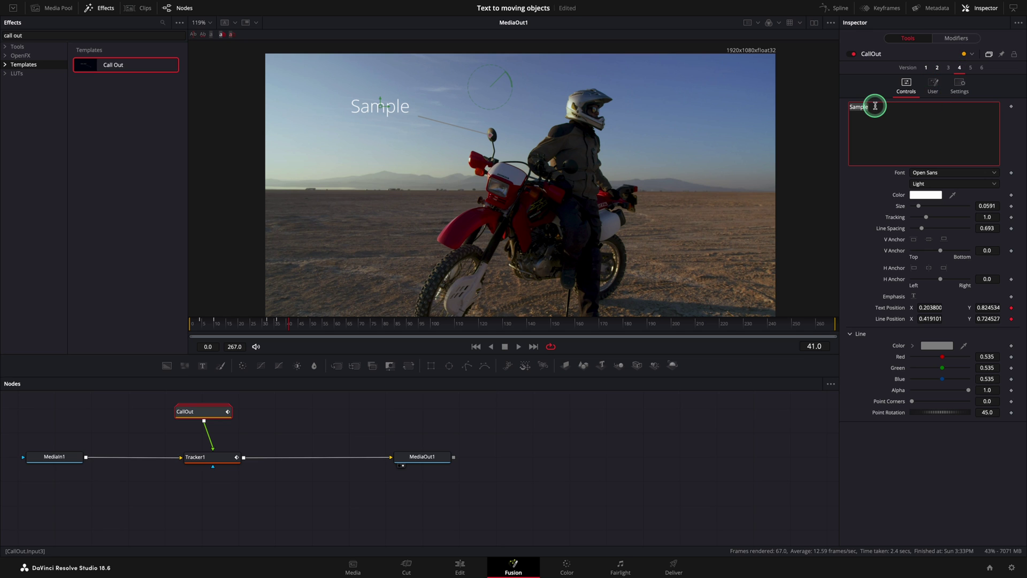
{"action": "left_click", "coordinate": [946, 179]}
{"action": "left_click", "coordinate": [945, 284]}
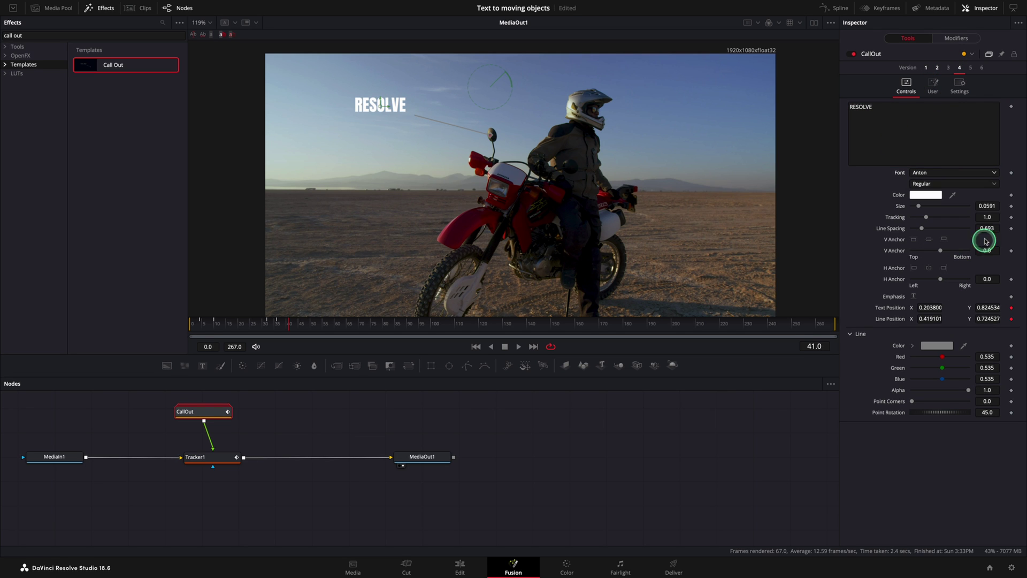